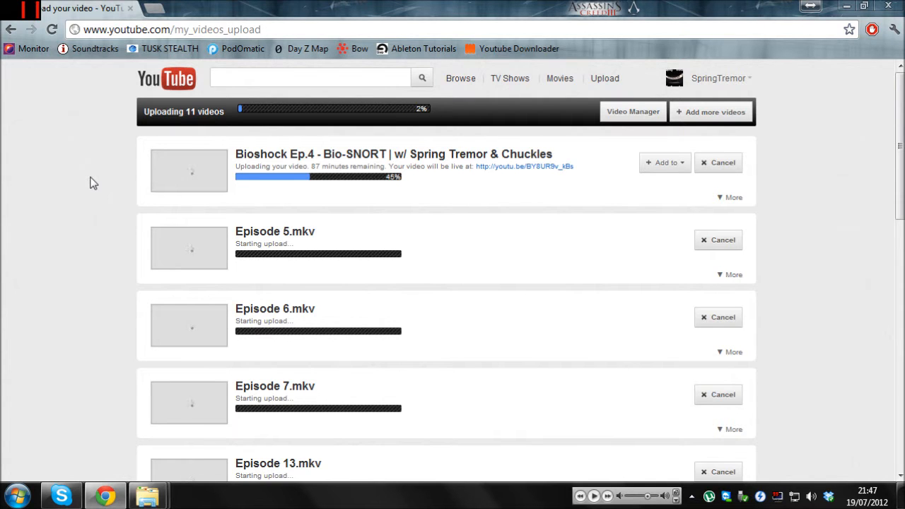
- Open Fraps and bring up its movie capture settings
click(777, 496)
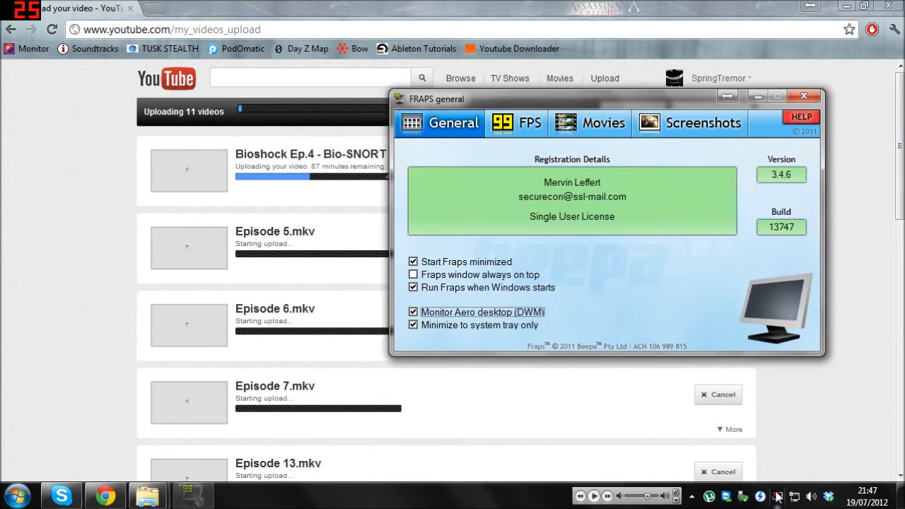
drag(645, 100, 500, 91)
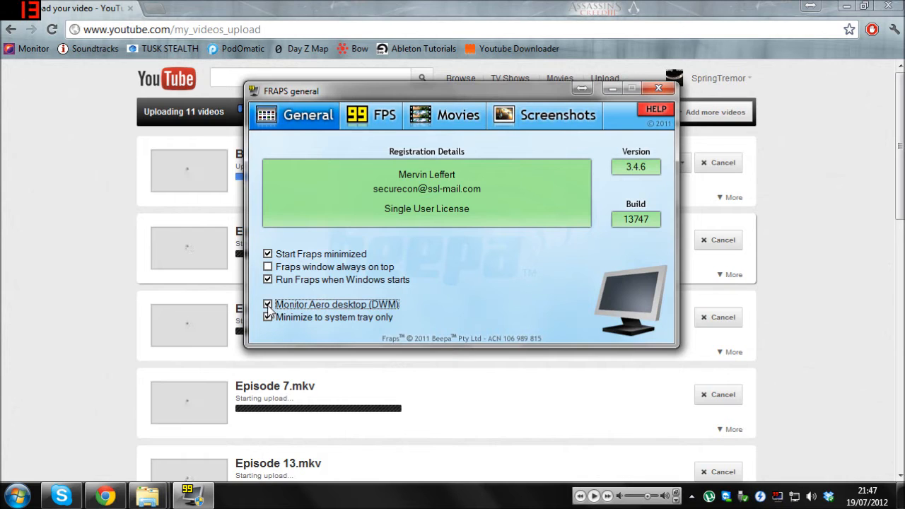
click(459, 117)
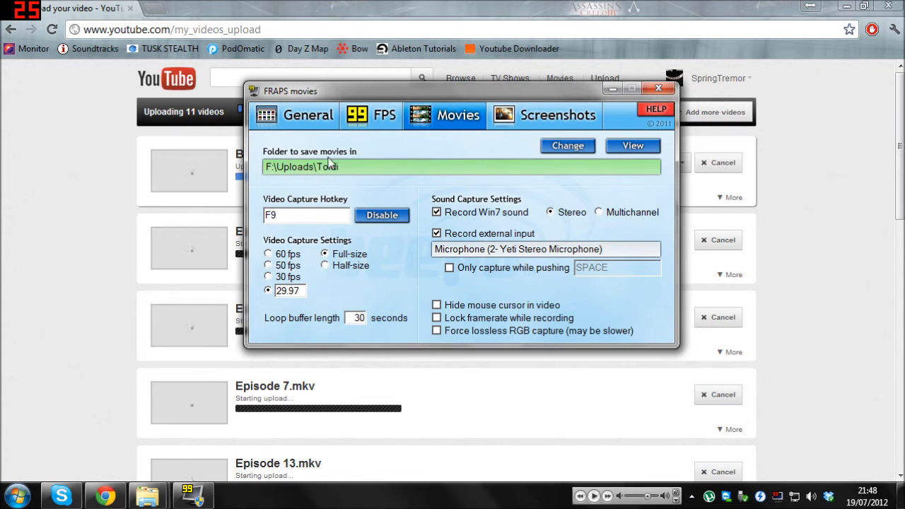
mouse_move(147, 495)
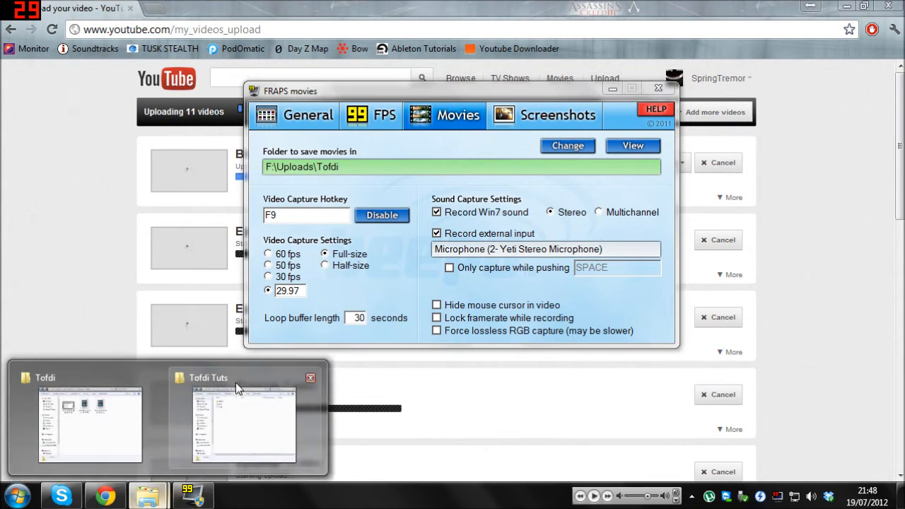
mouse_move(125, 409)
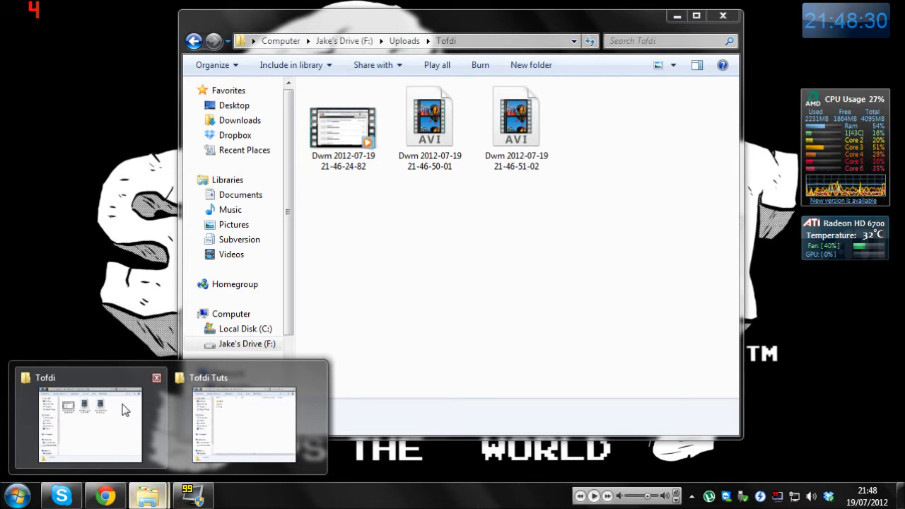
click(124, 408)
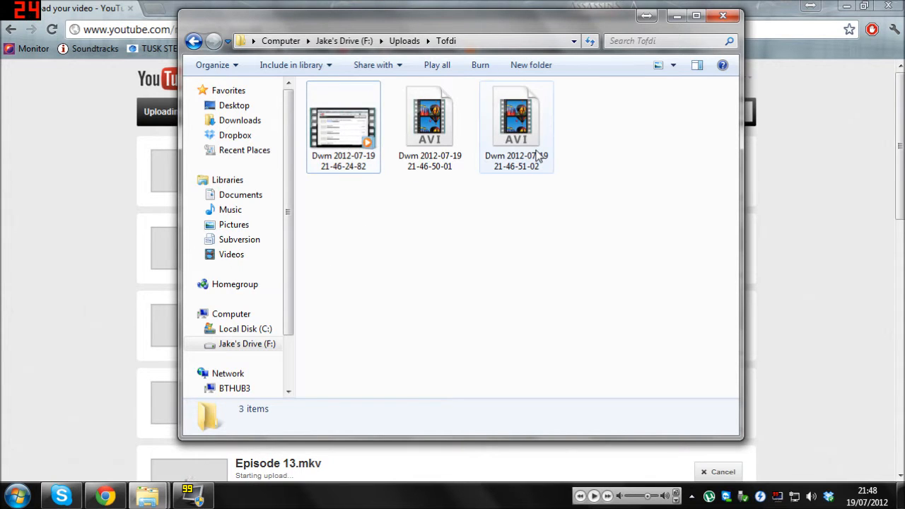
drag(343, 229, 645, 94)
click(459, 241)
double_click(376, 139)
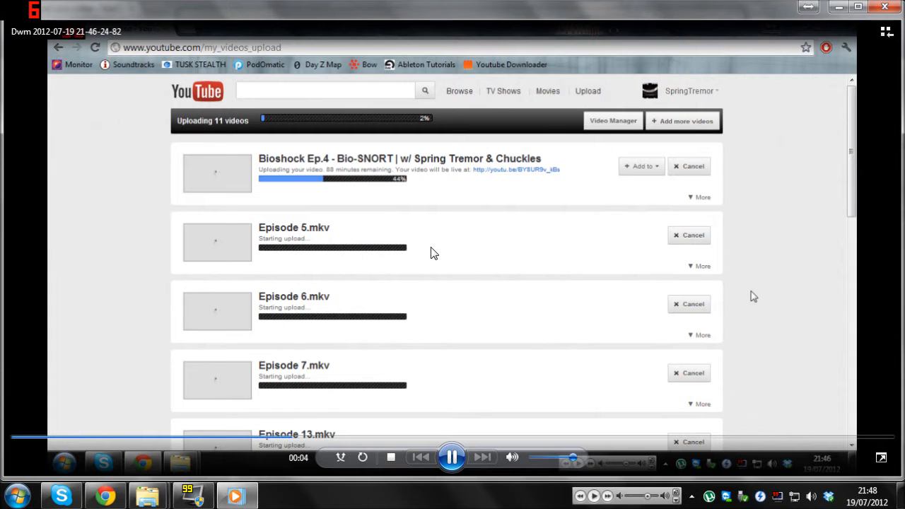
click(885, 8)
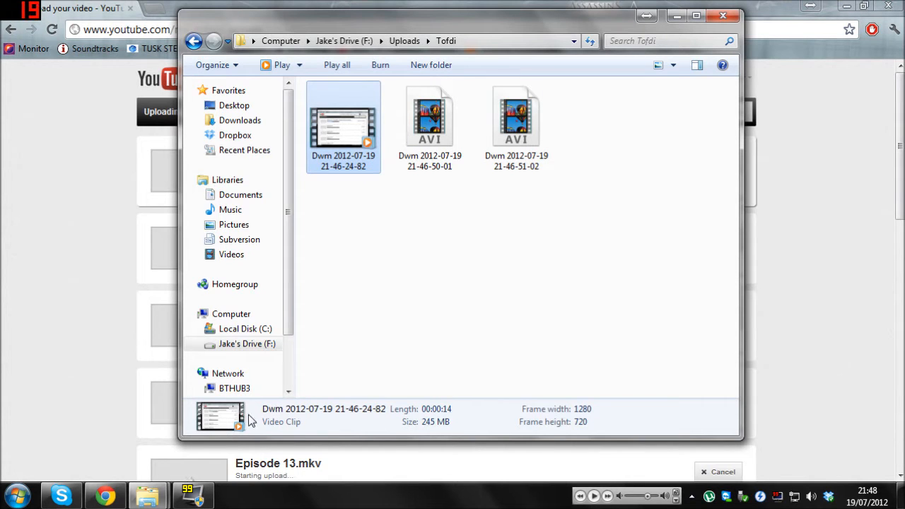
- Launch Windows Live Movie Maker and add all three recordings from the Tofdi folder to the project
key(F1)
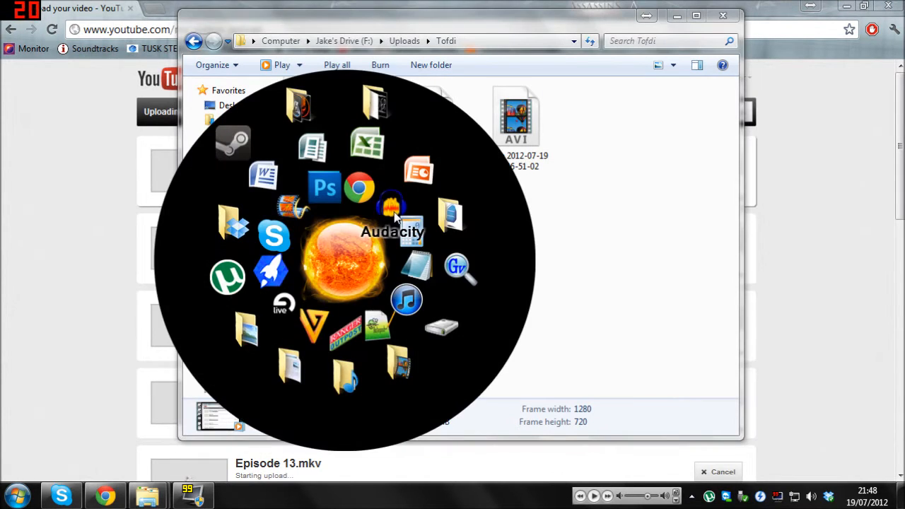
click(286, 209)
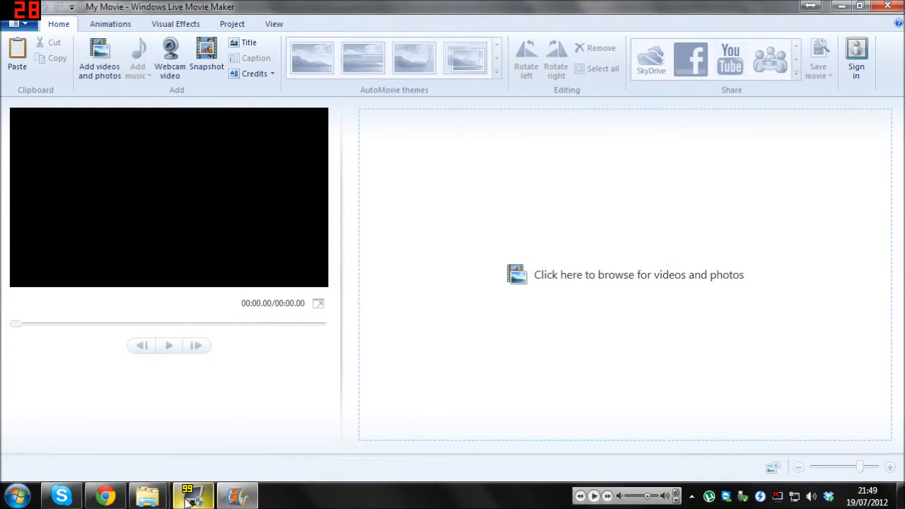
mouse_move(147, 494)
click(90, 424)
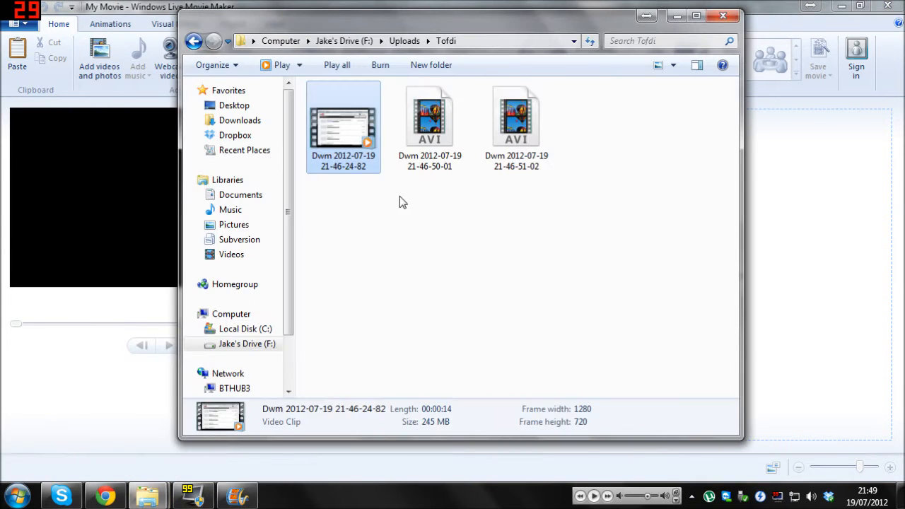
drag(331, 210, 597, 111)
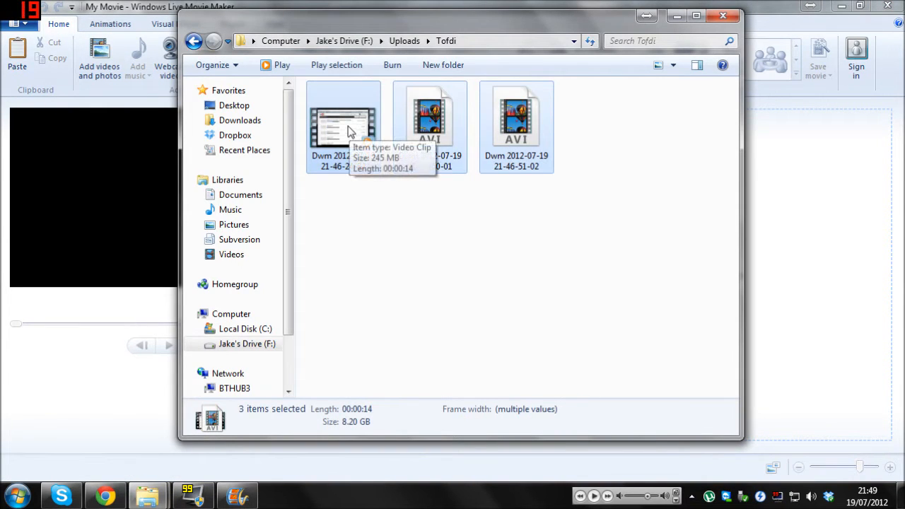
drag(876, 220, 787, 208)
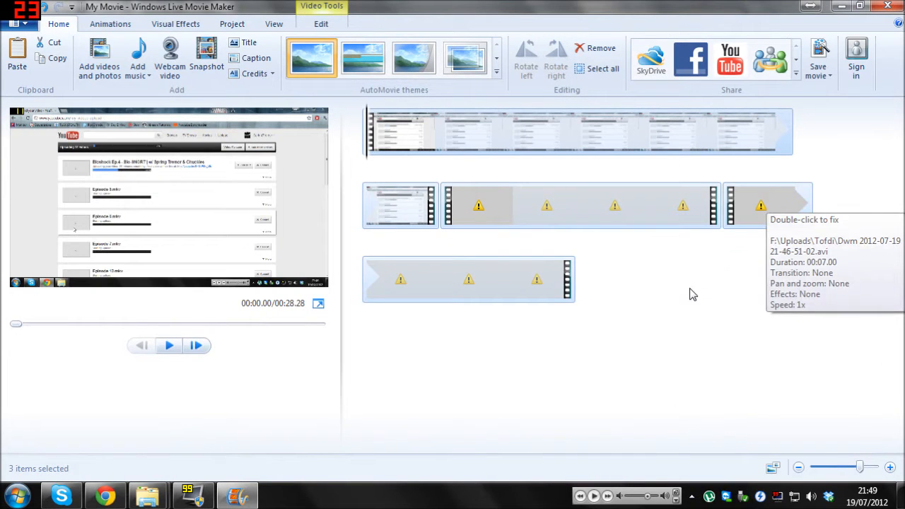
- Remove the two clips marked with warnings from the storyboard and return to the start of the remaining recording
click(581, 221)
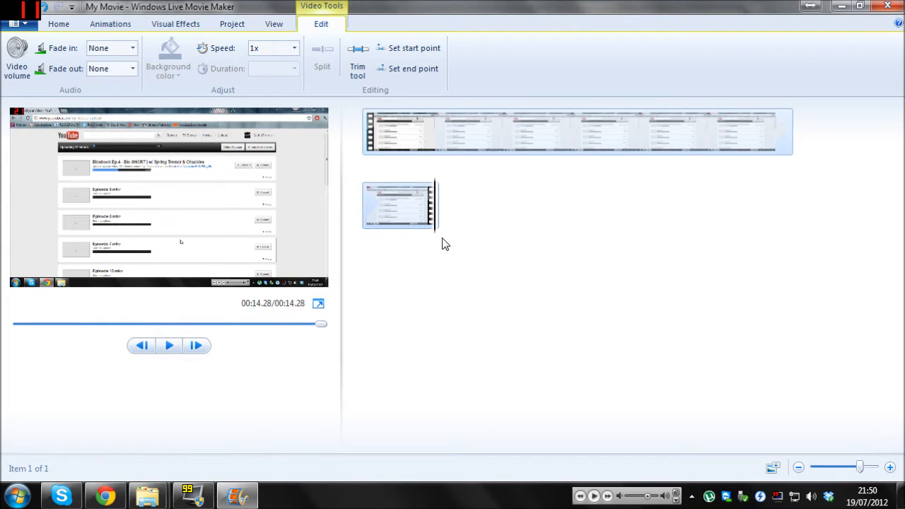
click(406, 132)
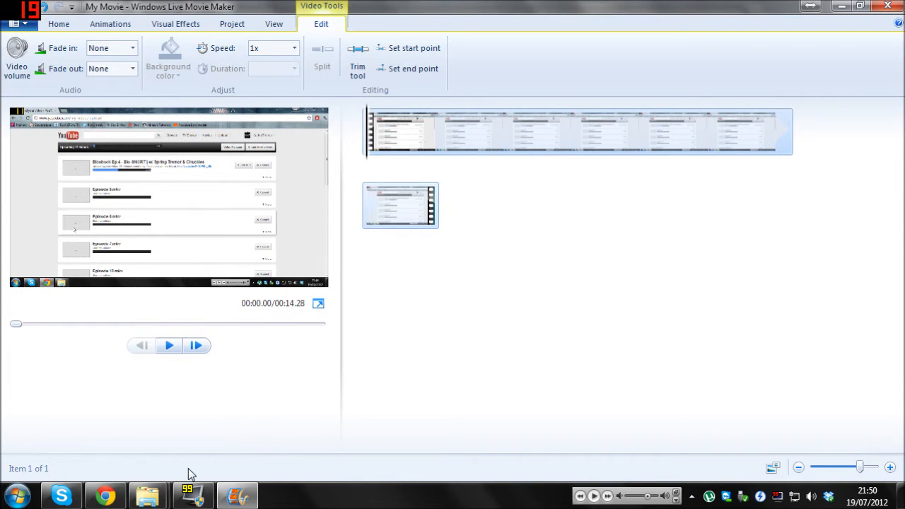
- Open the Technage folder in My Pictures and insert the Technage 1 image before the recording on the storyboard
mouse_move(156, 494)
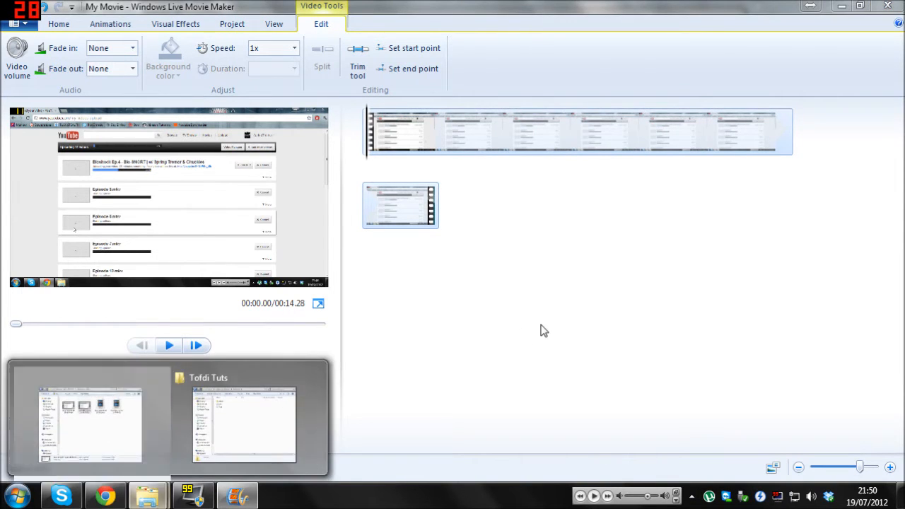
key(F1)
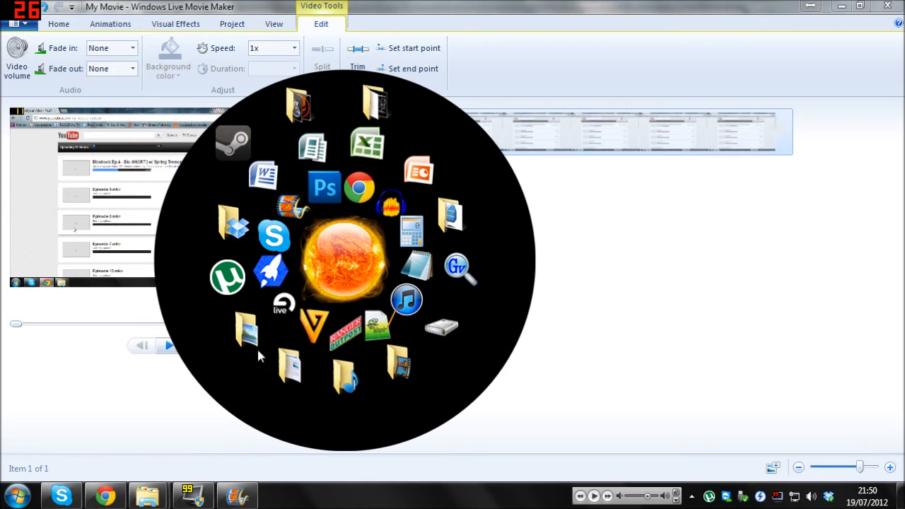
click(242, 328)
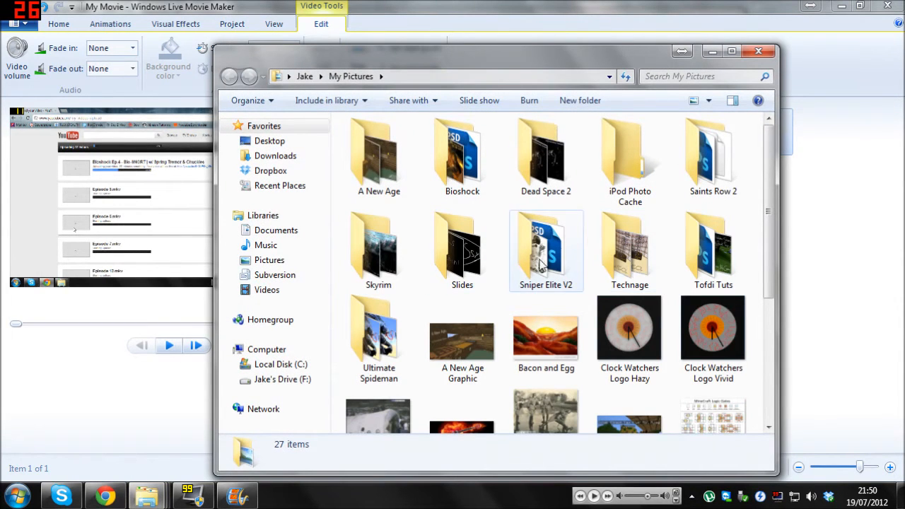
double_click(626, 253)
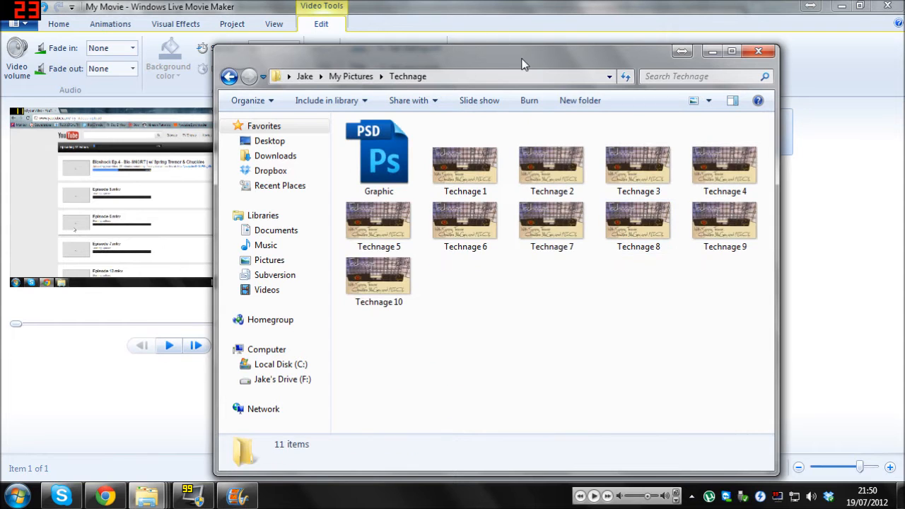
drag(521, 58, 483, 226)
drag(435, 342, 375, 130)
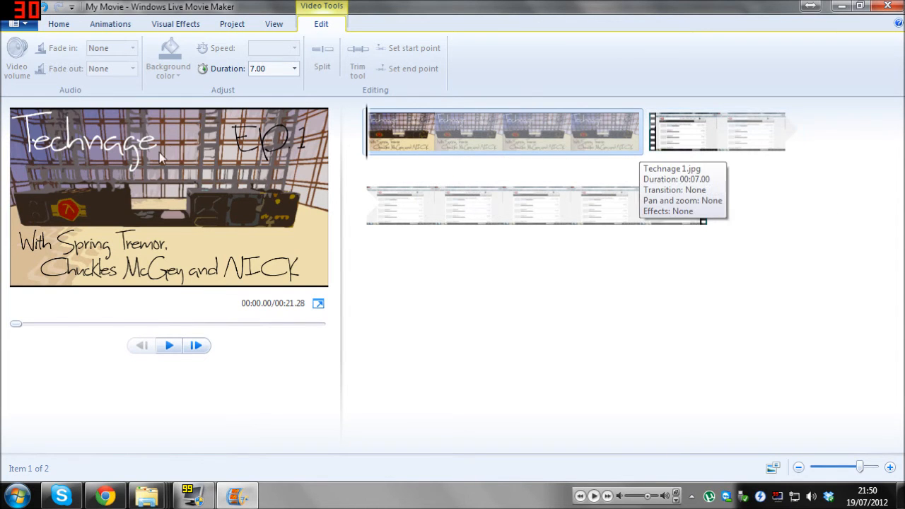
click(460, 200)
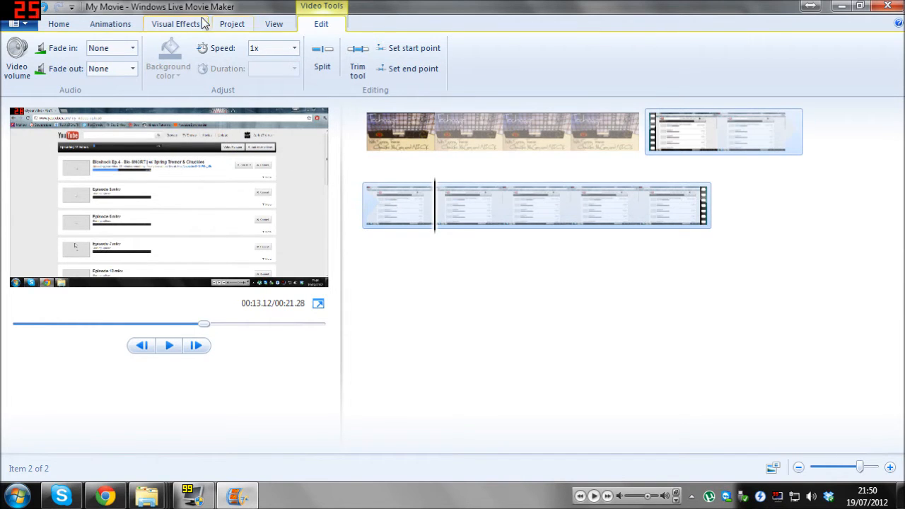
click(176, 25)
click(311, 24)
click(123, 24)
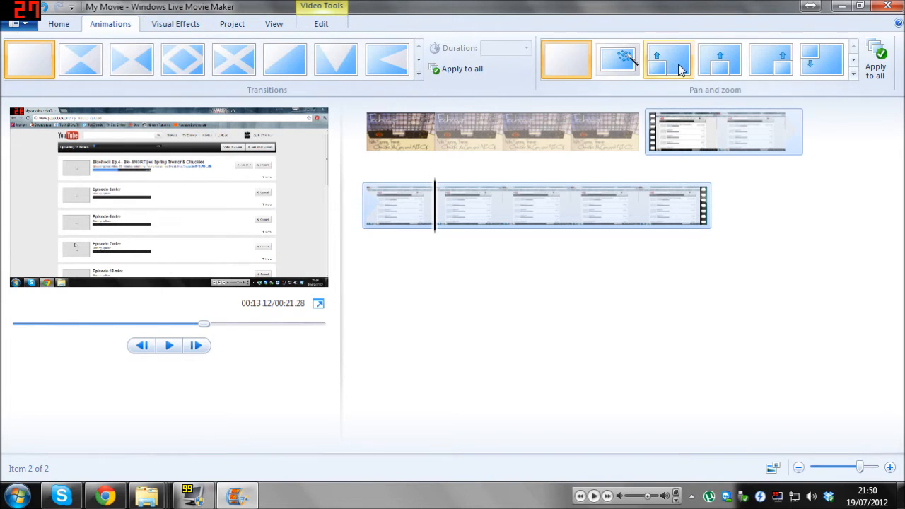
click(321, 25)
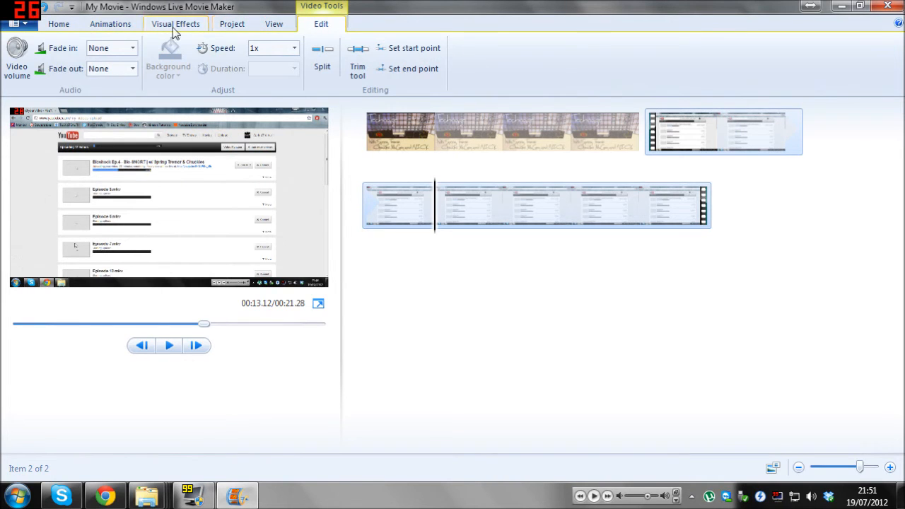
- Try the Standard (4:3) aspect ratio on the project and restore Widescreen (16:9)
click(239, 27)
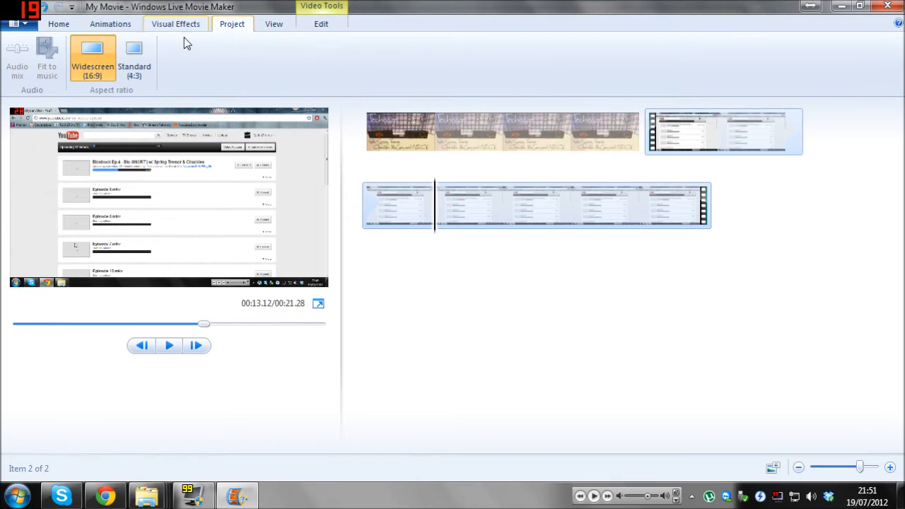
click(136, 72)
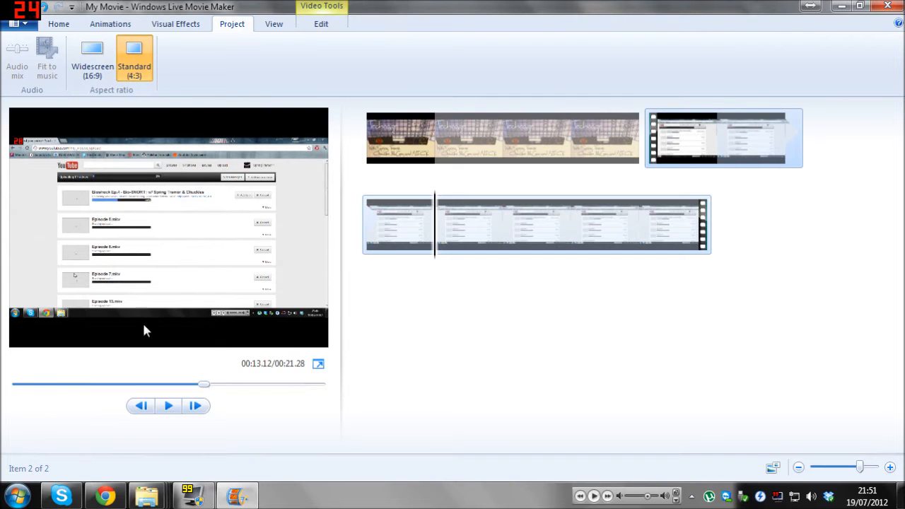
click(94, 61)
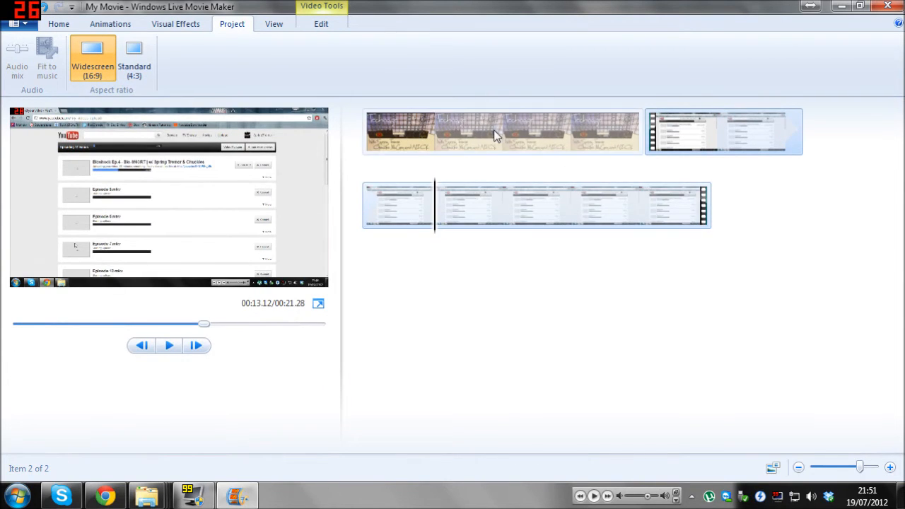
- Compare the Technage title image and the screen recording in the preview
click(435, 134)
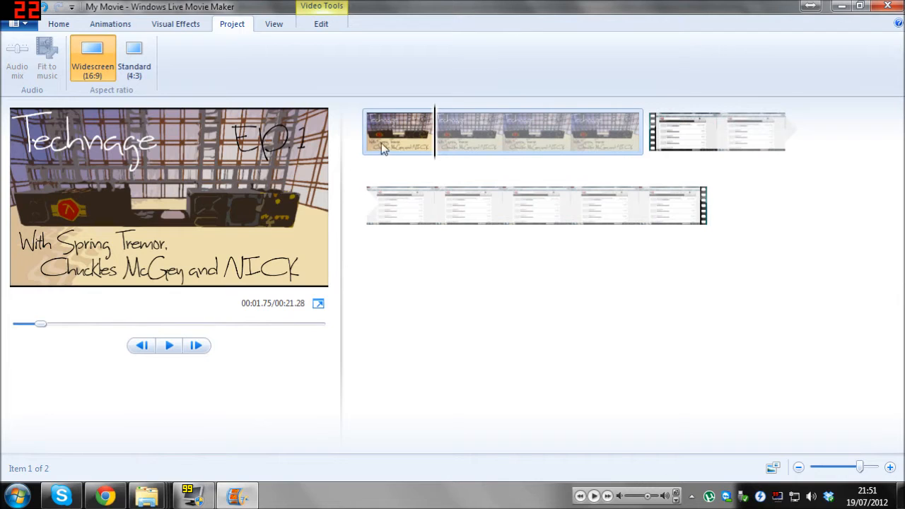
click(700, 133)
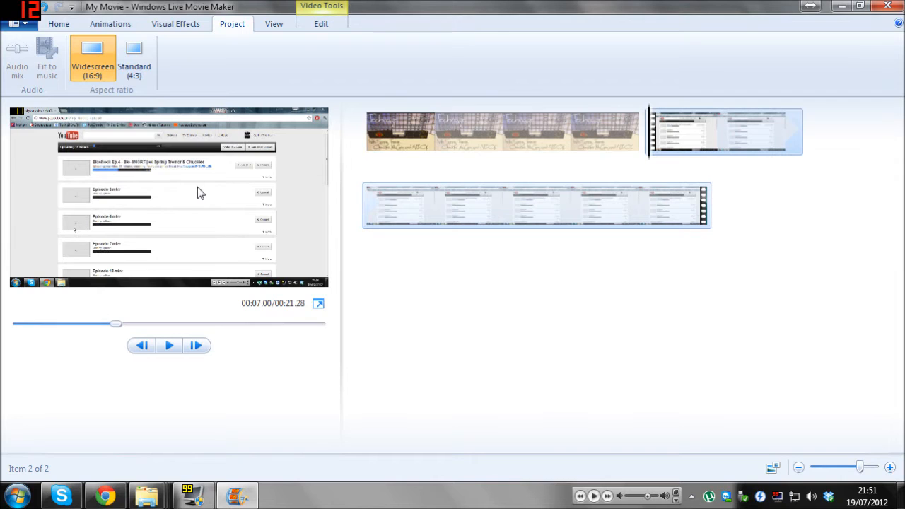
click(435, 128)
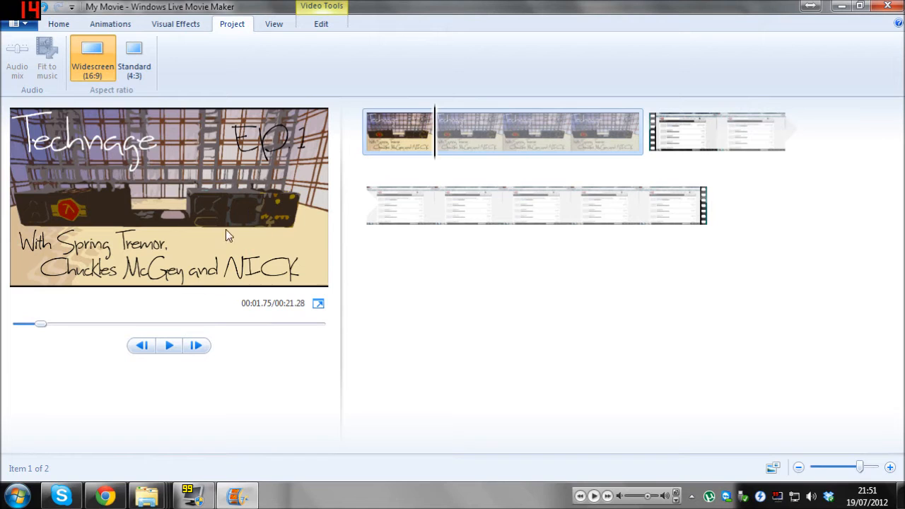
click(689, 141)
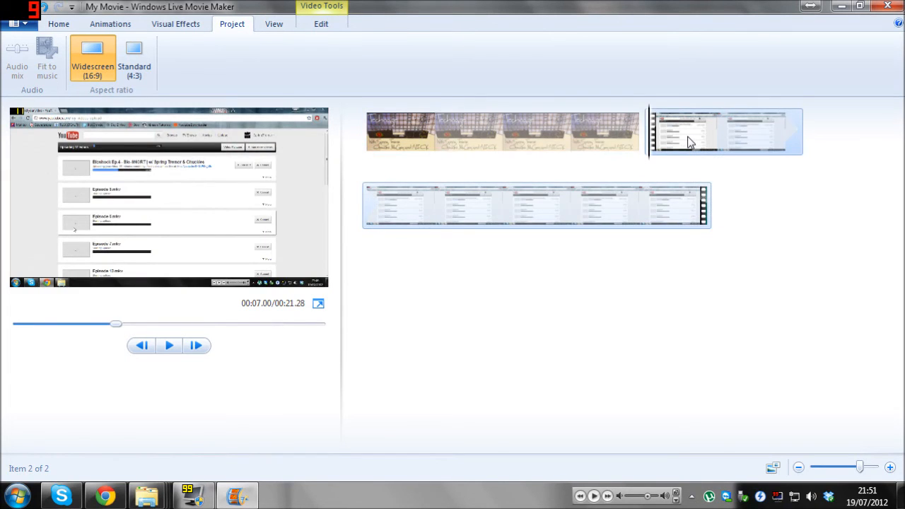
- Set the Technage title image's duration to 3.00 seconds
click(434, 130)
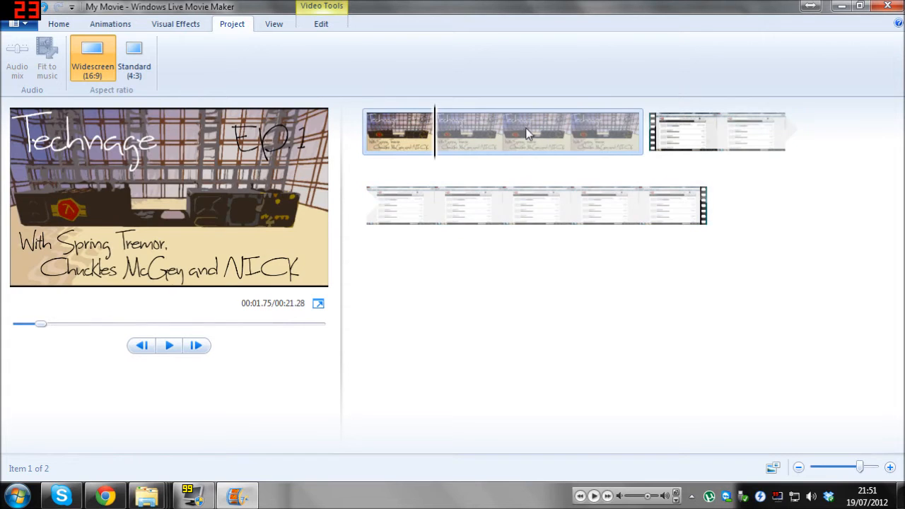
click(320, 24)
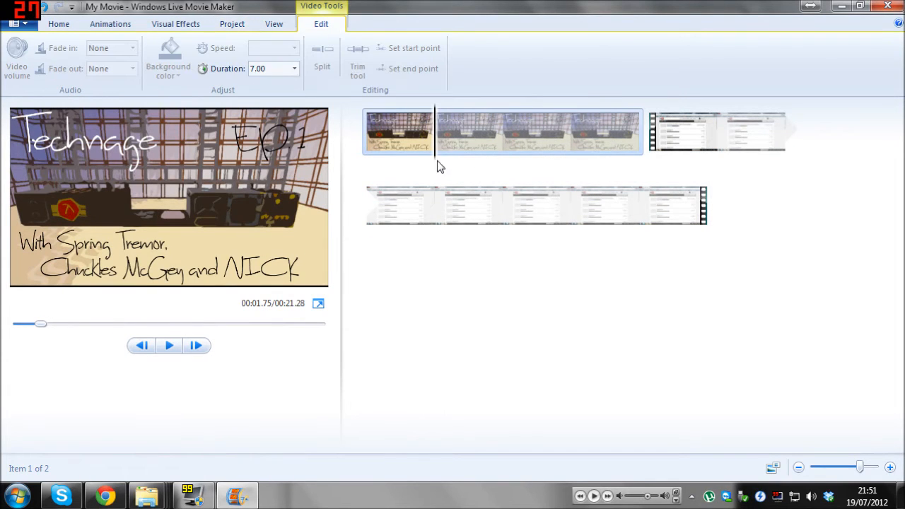
click(294, 68)
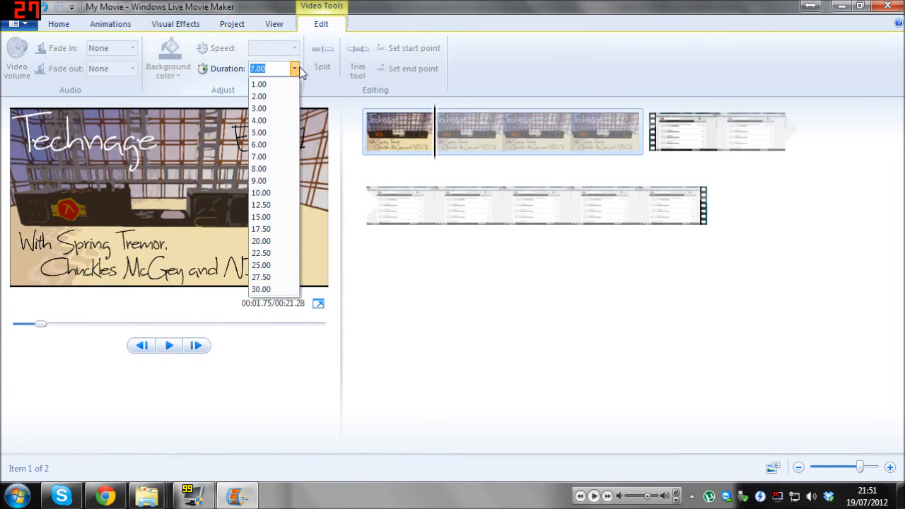
click(272, 108)
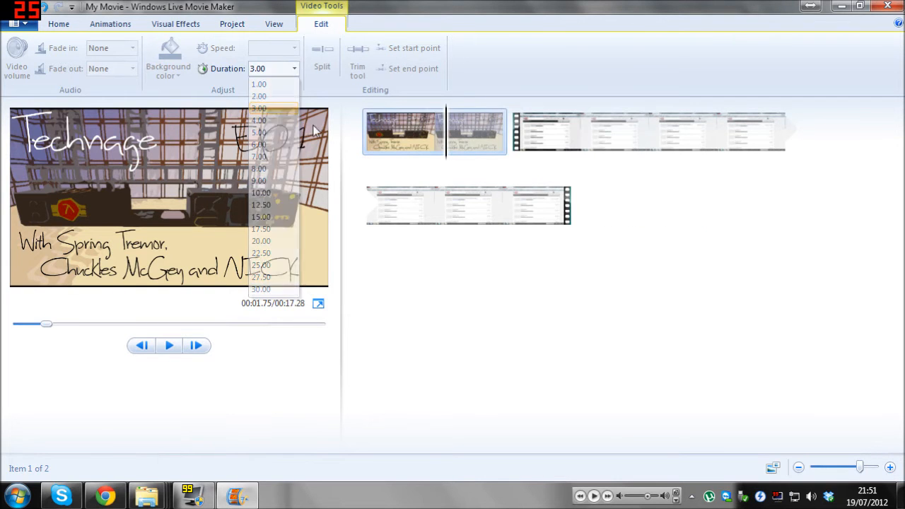
- Add the Intro audio file from the Tofdi Tuts folder to the project over the Technage title image
mouse_move(146, 495)
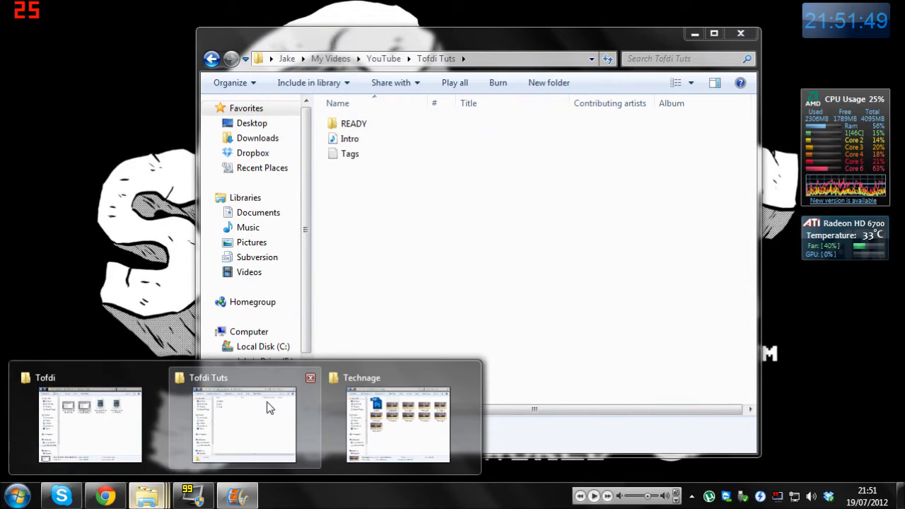
click(268, 402)
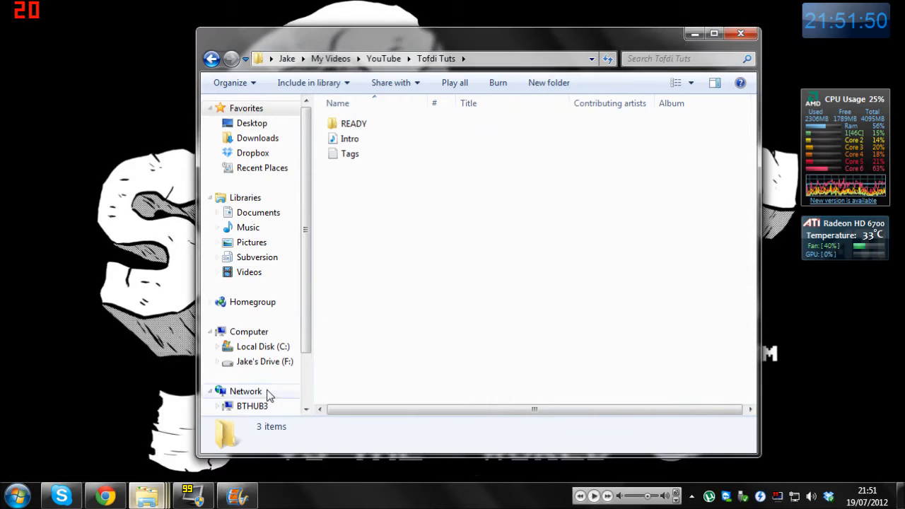
drag(448, 45, 592, 197)
click(477, 291)
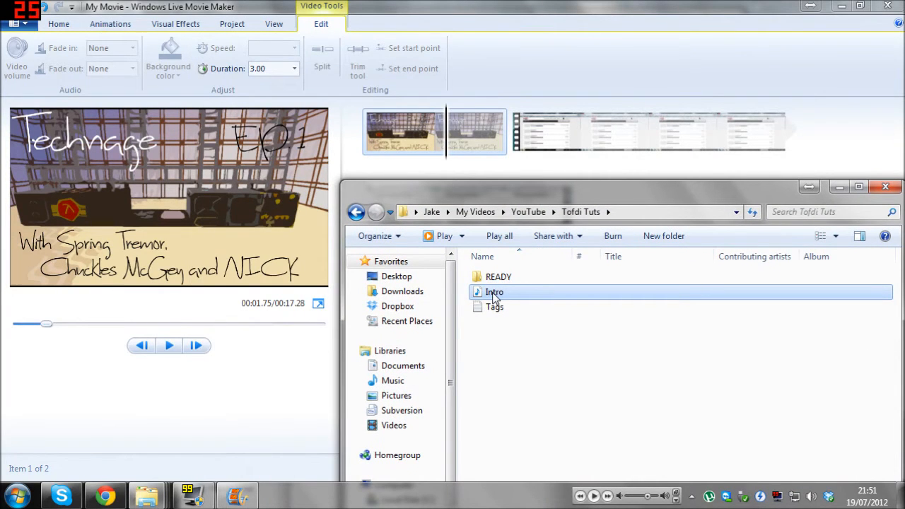
drag(493, 297, 416, 120)
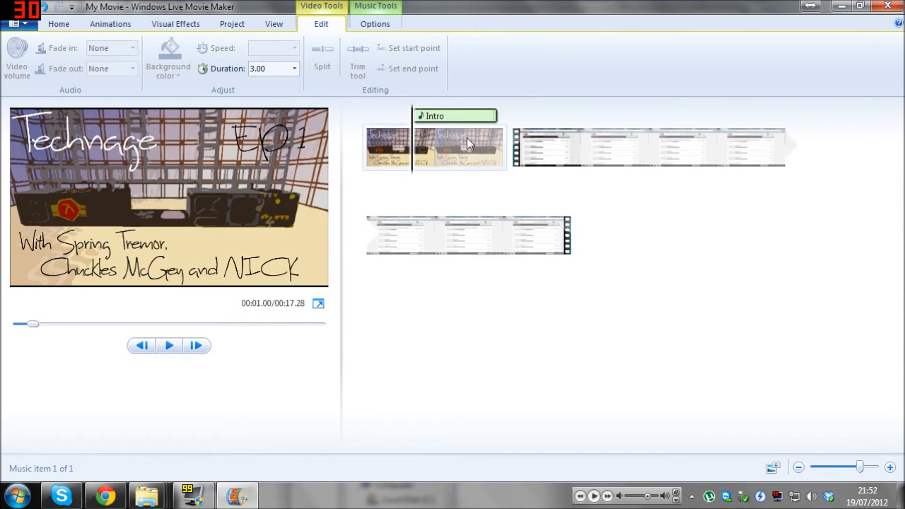
- Play the title image with its Intro music and compare it with the screen recording in the preview
click(169, 345)
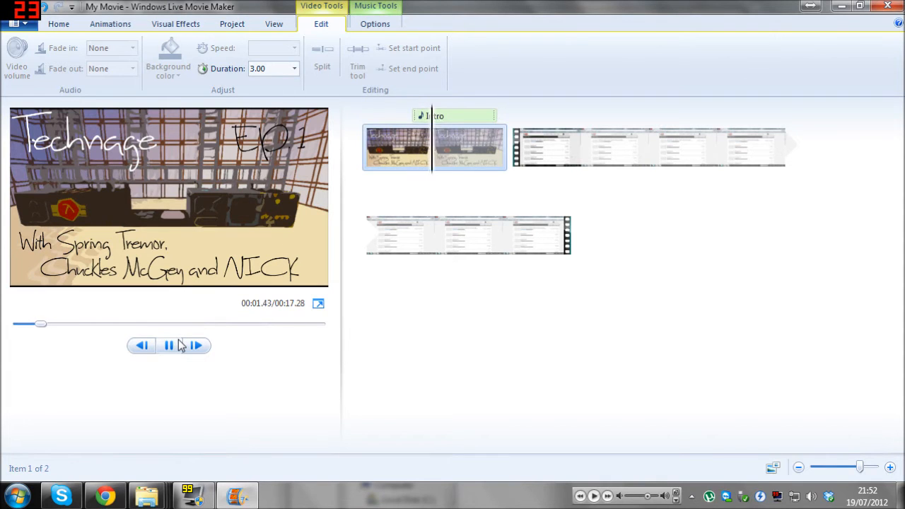
click(173, 345)
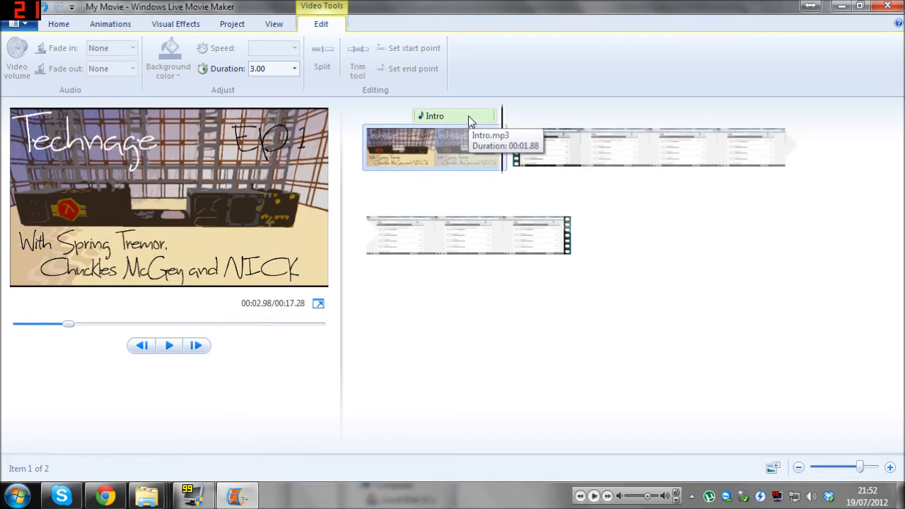
click(434, 237)
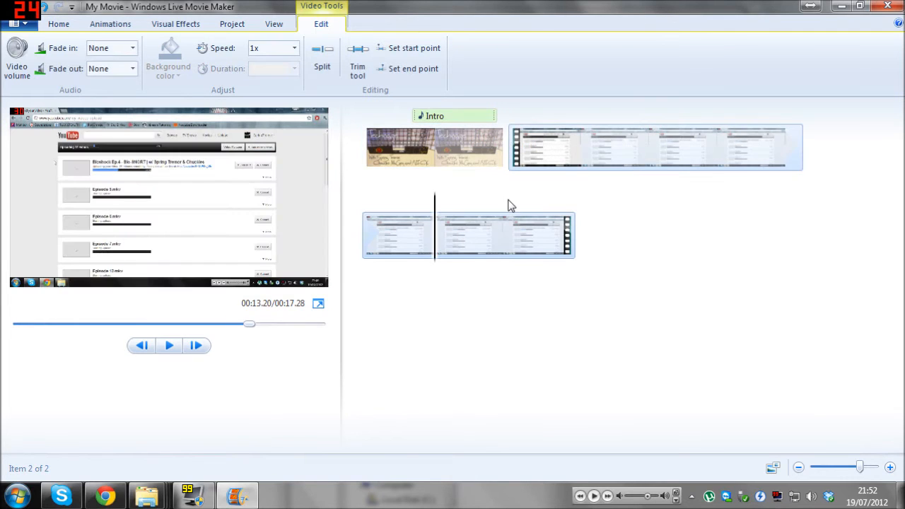
click(434, 145)
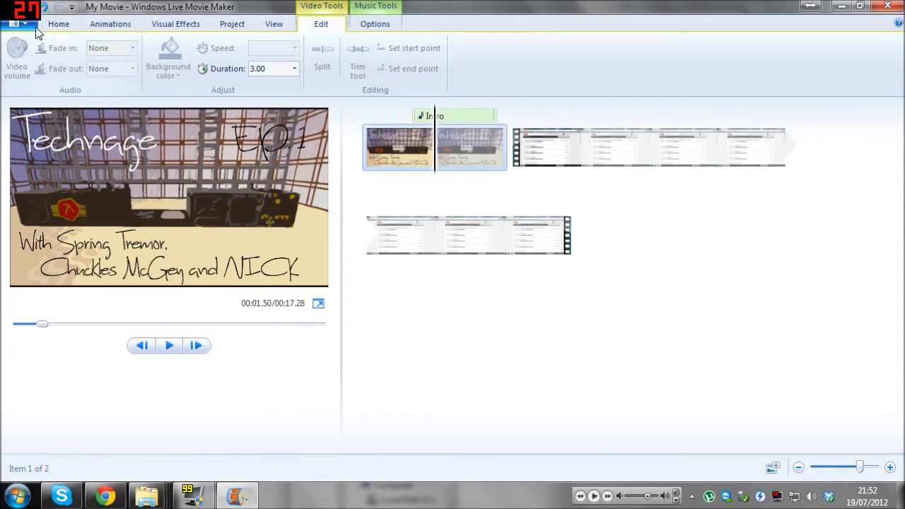
- Try a custom movie-saving setting with the audio format 128 kbps, 44.1 kHz, stereo and discard it
click(17, 24)
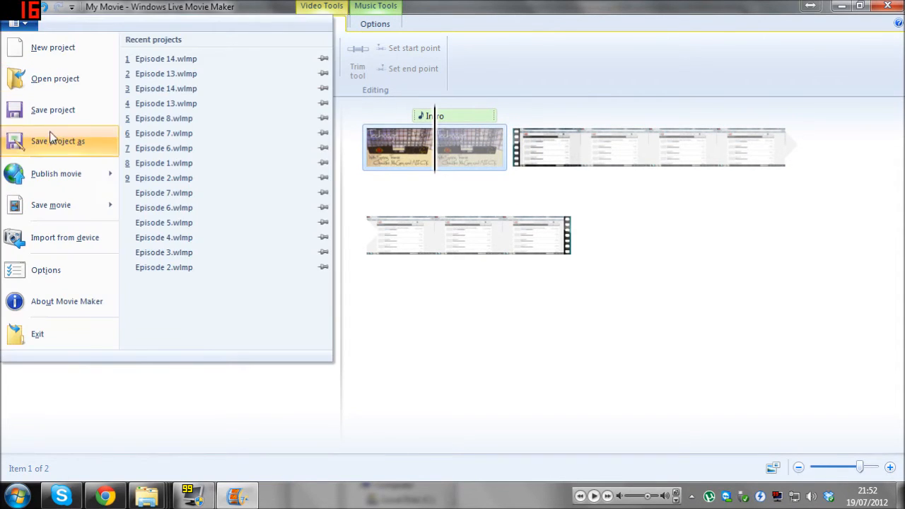
mouse_move(61, 207)
scroll(253, 202, down, 2)
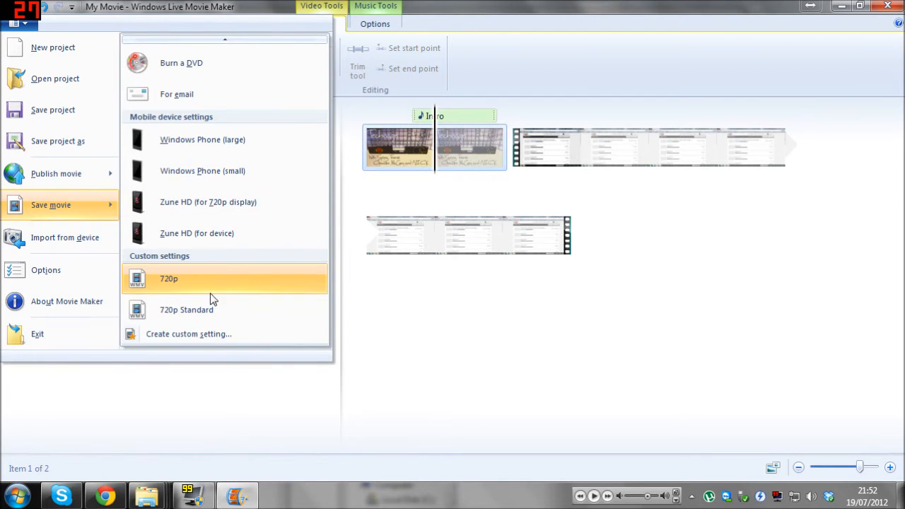
click(211, 332)
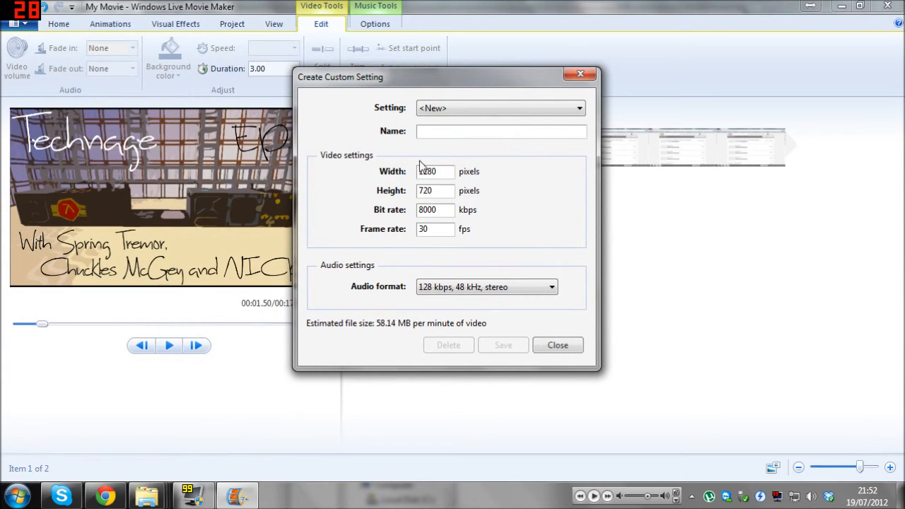
click(488, 288)
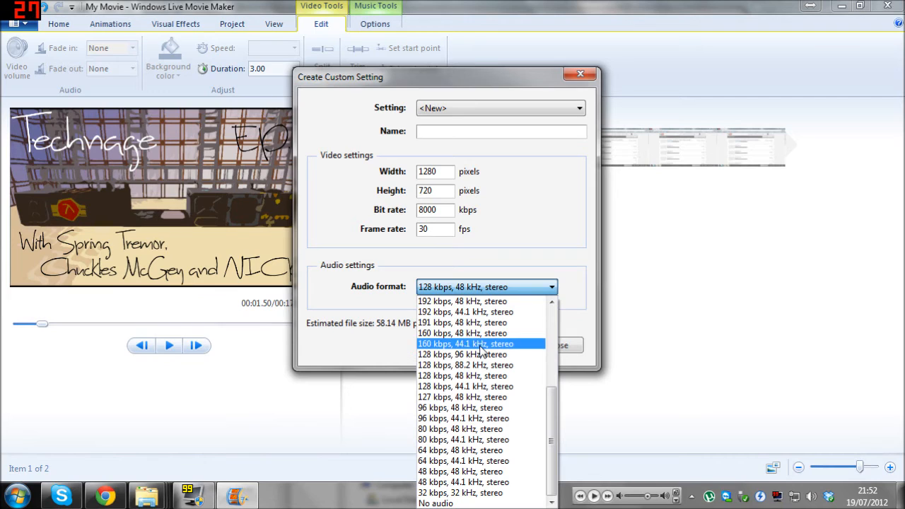
click(481, 386)
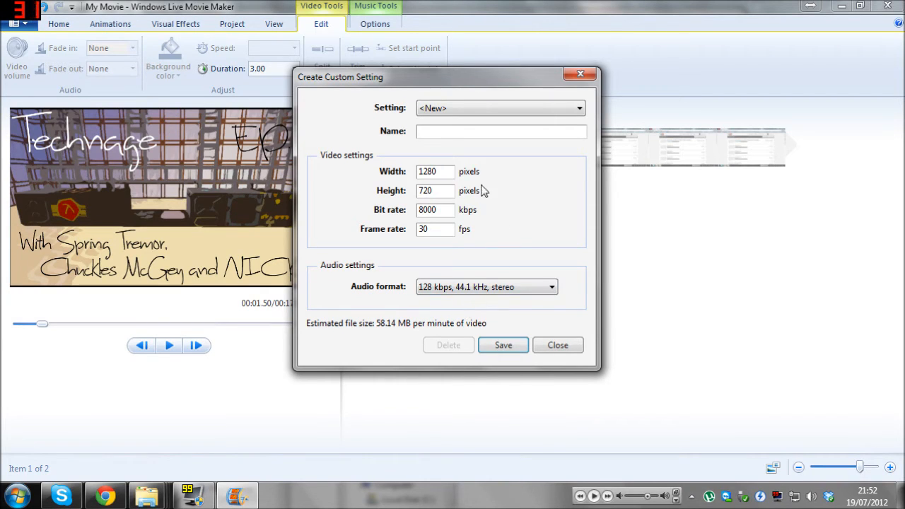
click(437, 111)
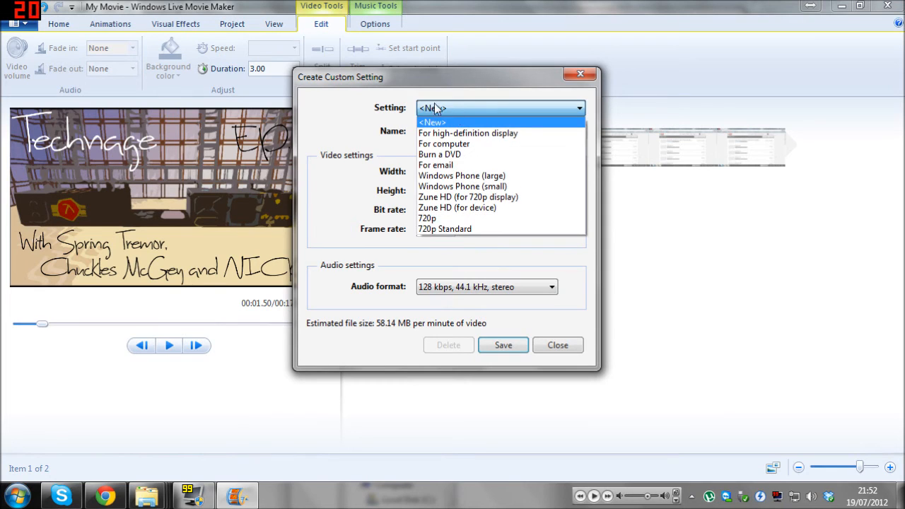
click(348, 152)
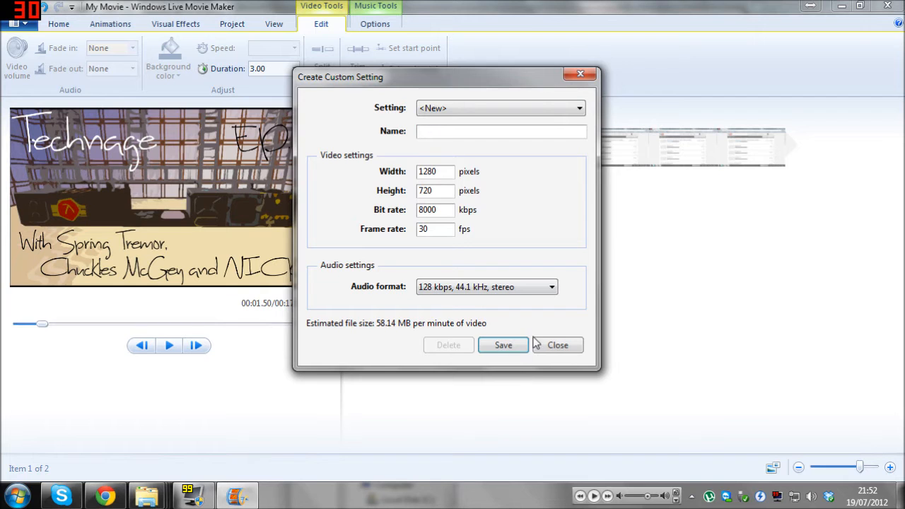
click(558, 344)
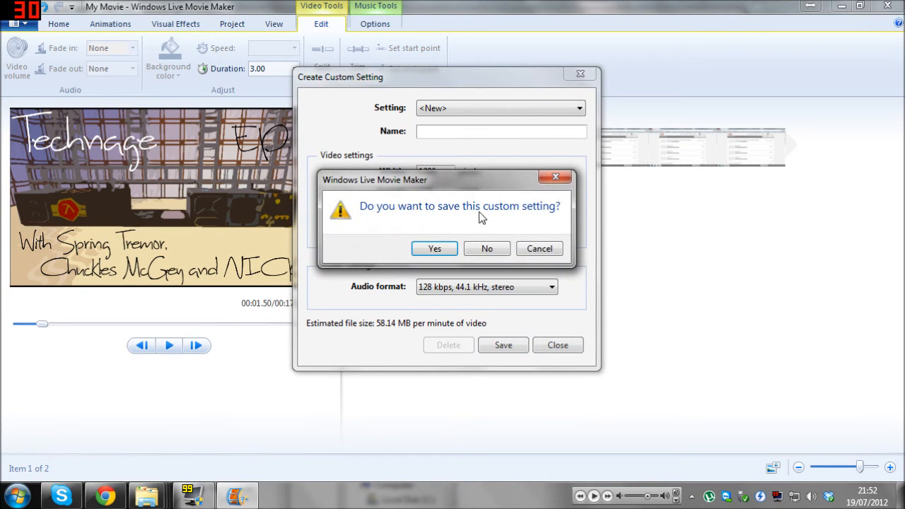
click(501, 247)
- Start saving the movie with the custom 720p setting
click(31, 25)
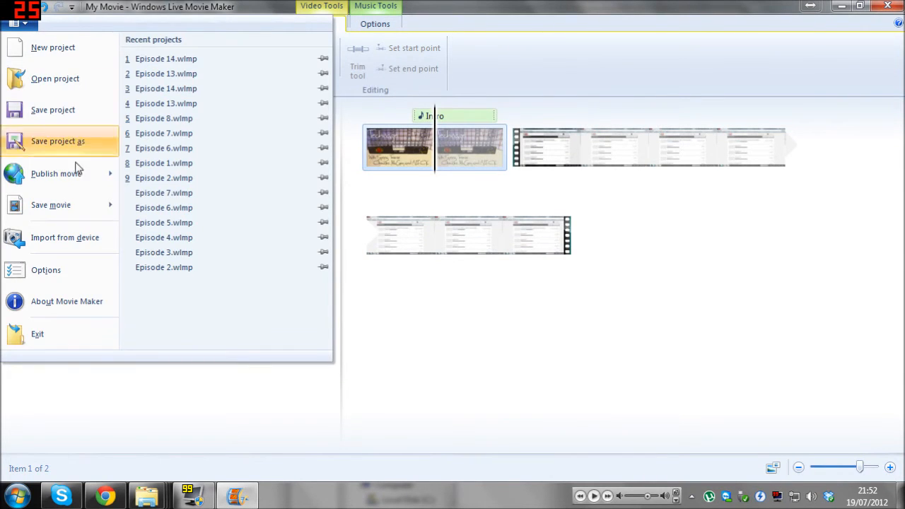
mouse_move(84, 212)
scroll(225, 227, down, 3)
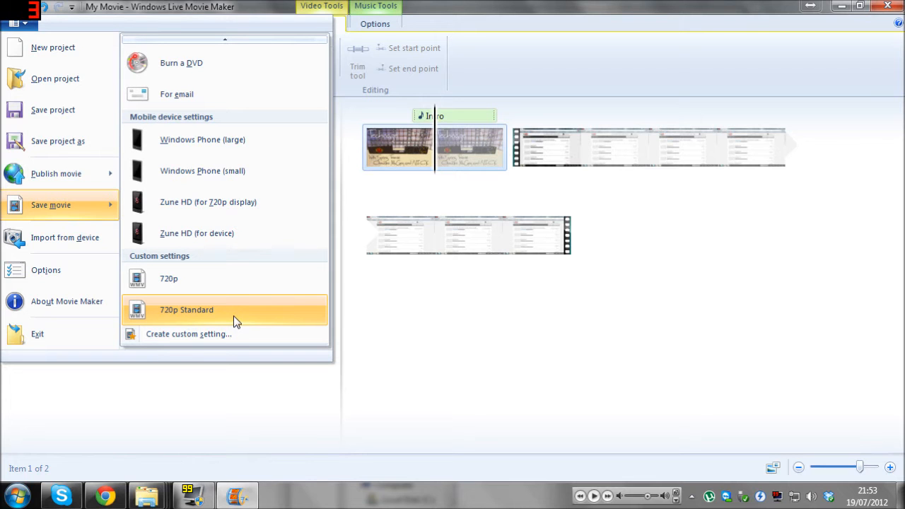
click(187, 276)
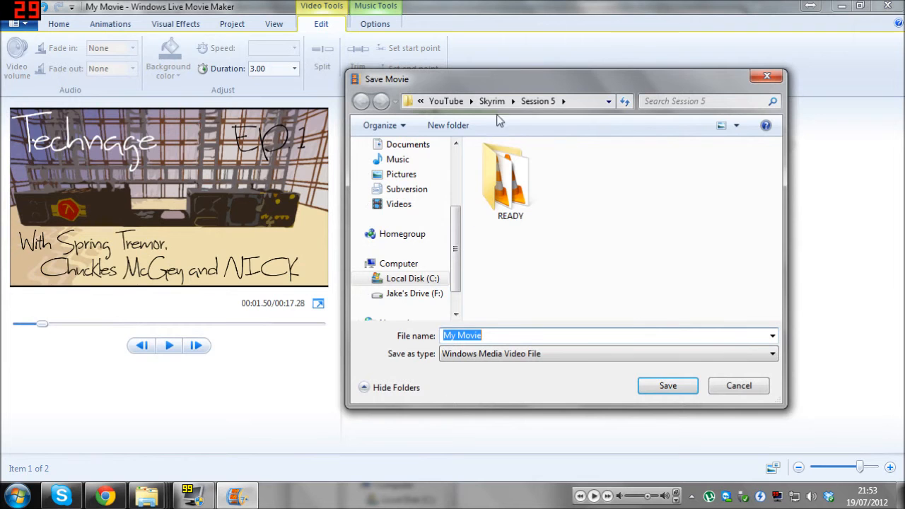
- Copy the path of the Tofdi Tuts folder from its Explorer window and use it as the movie's save location
click(146, 495)
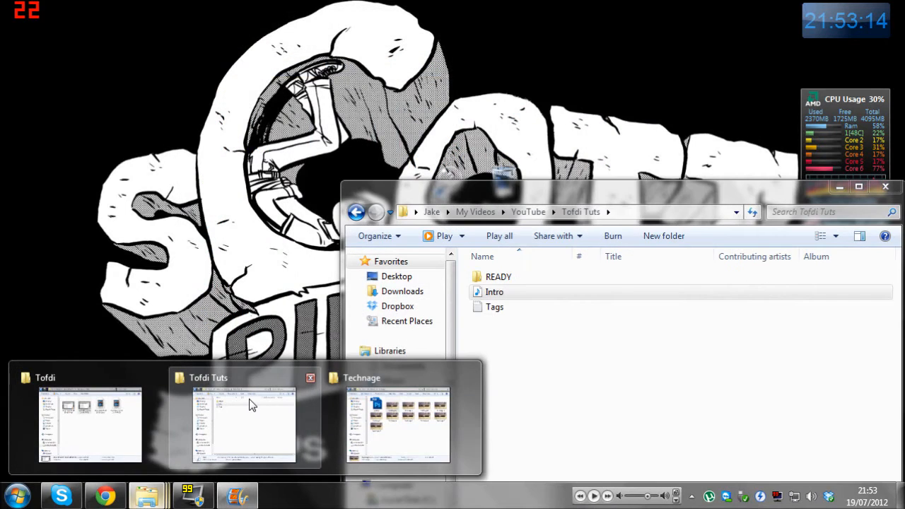
click(255, 403)
click(618, 212)
key(ctrl+c)
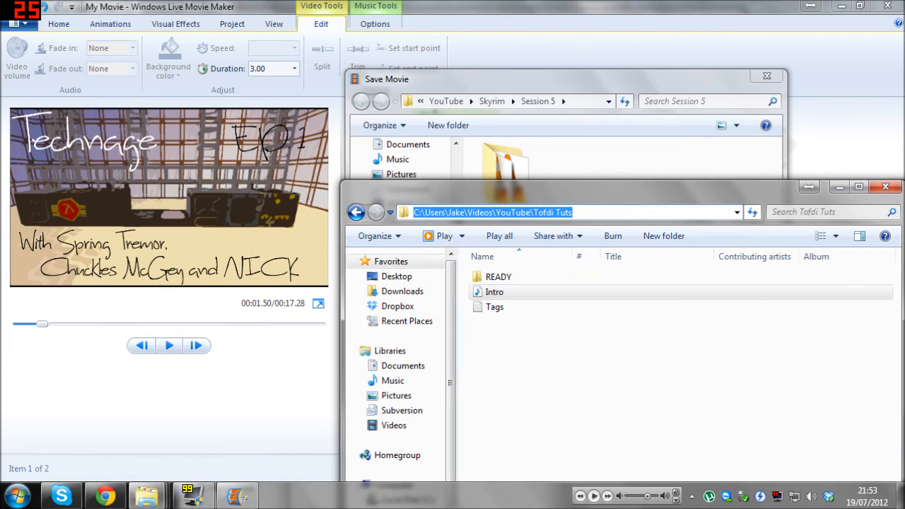
click(574, 88)
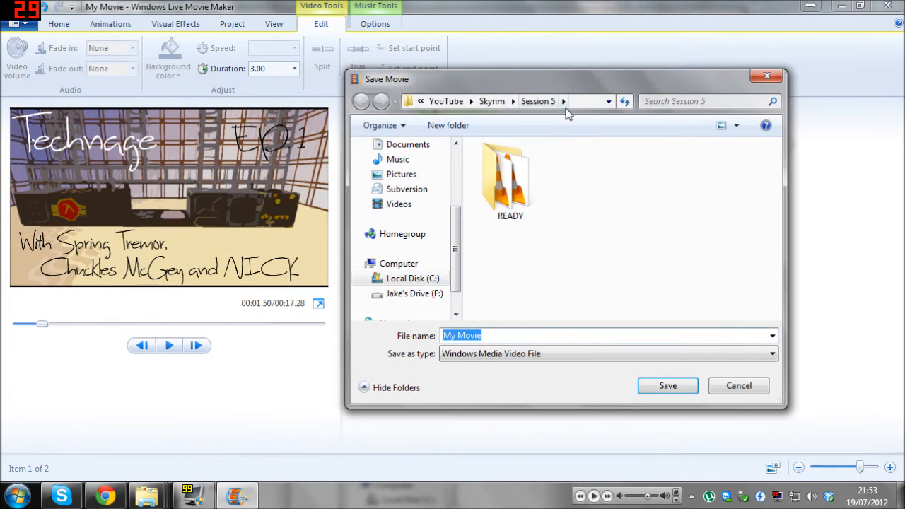
click(569, 101)
key(ctrl+v)
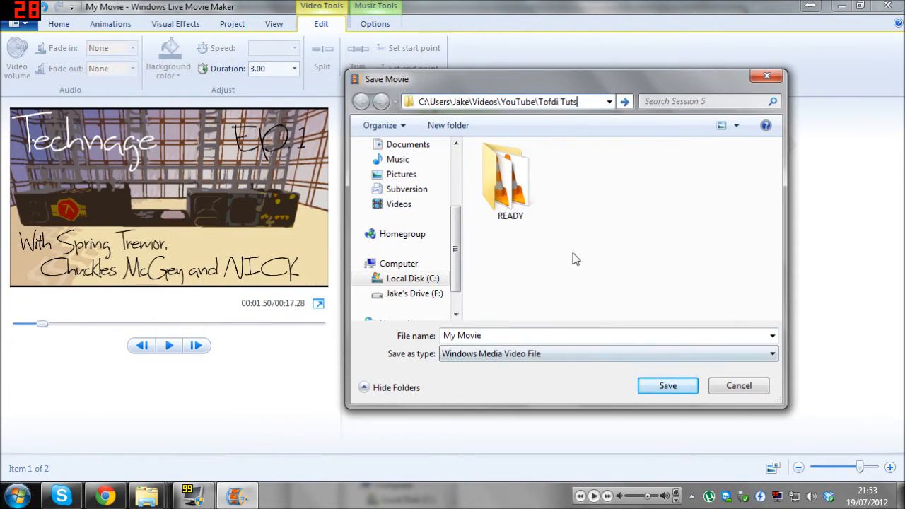
click(624, 101)
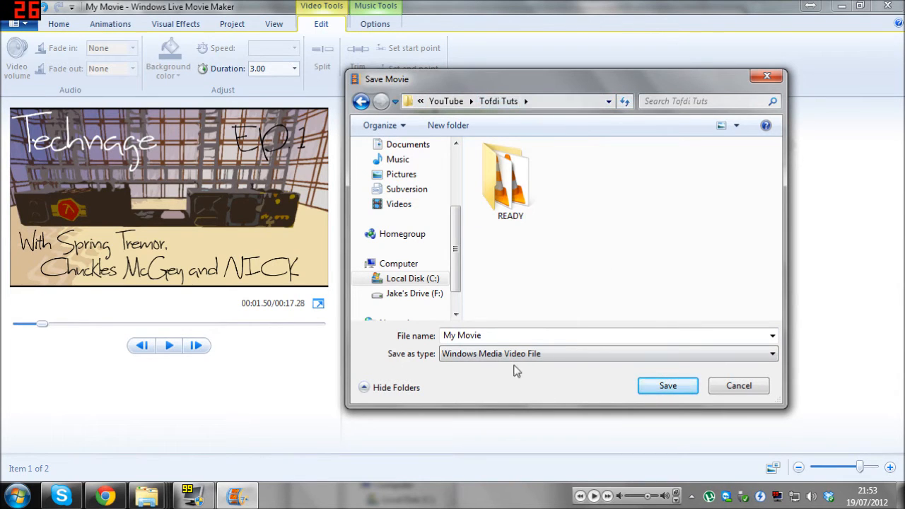
- Save the movie under the file name blah and dismiss the completion dialog
click(580, 332)
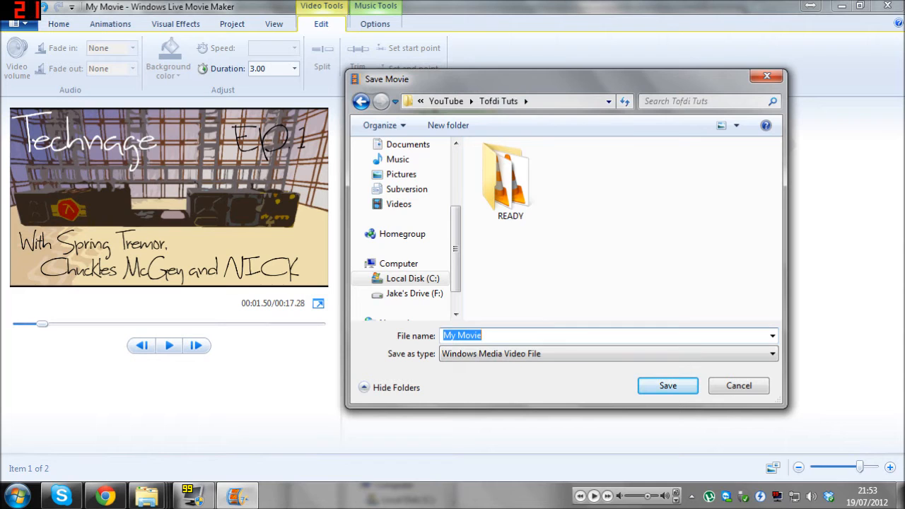
text(blah)
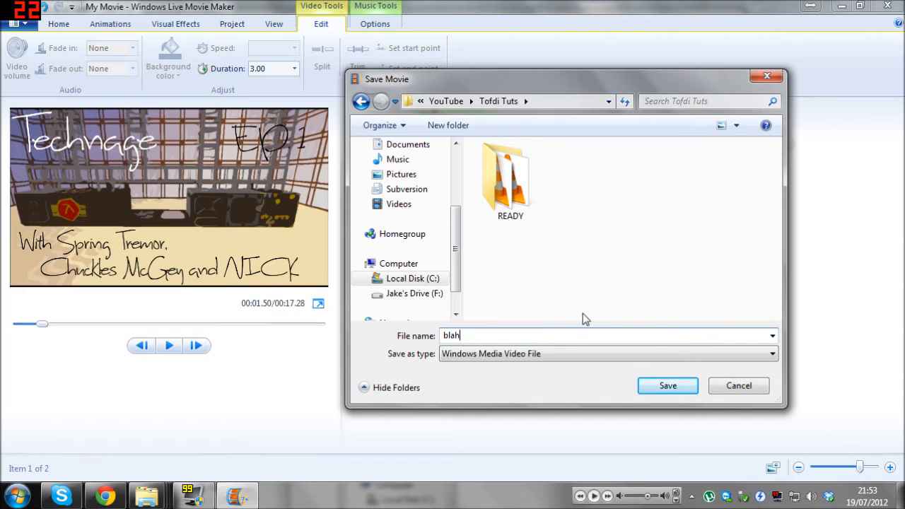
key(Return)
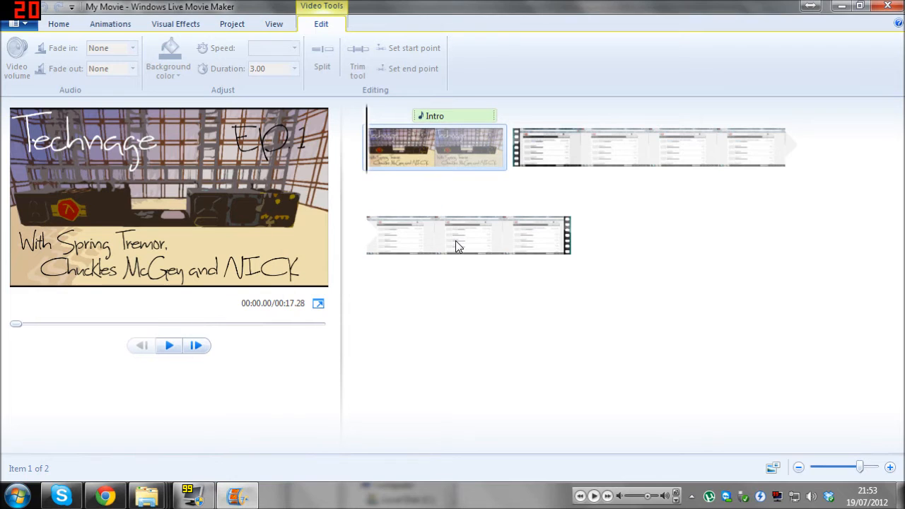
drag(454, 242, 455, 246)
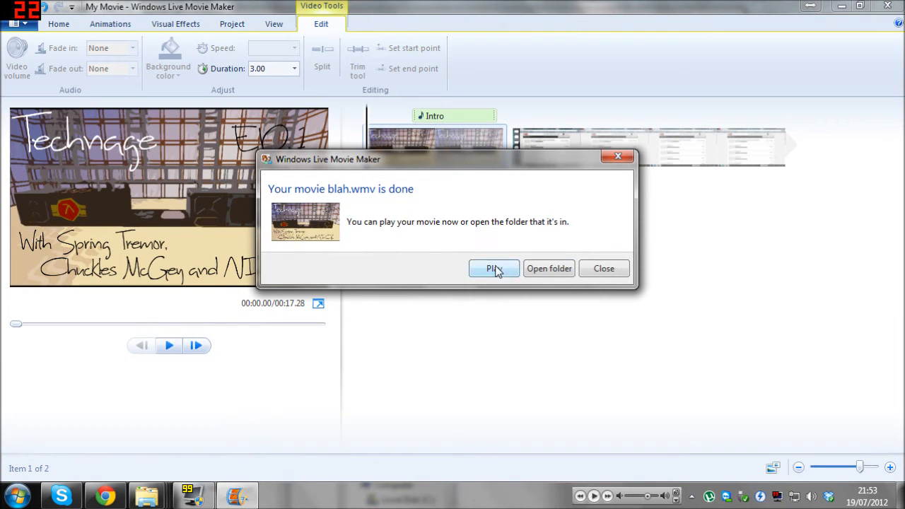
click(613, 269)
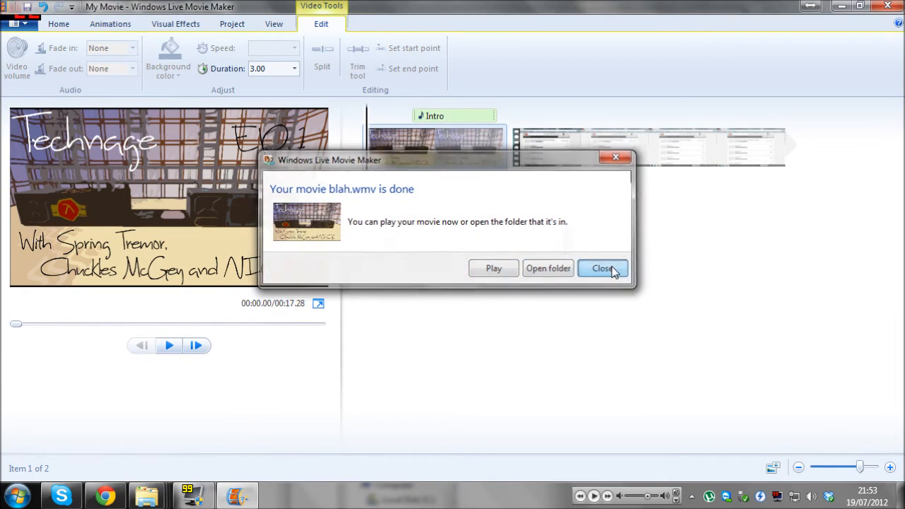
- Switch to the Technage pictures folder in Windows Explorer and close its window
mouse_move(146, 495)
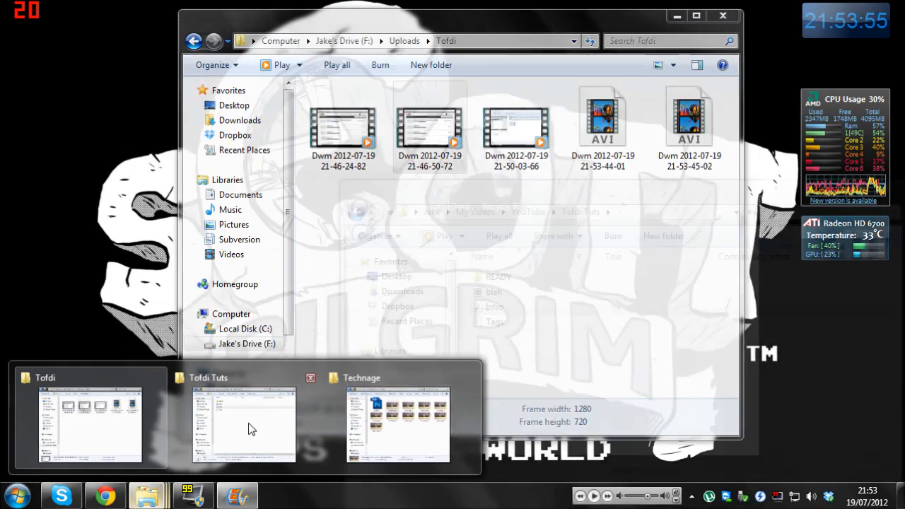
click(367, 432)
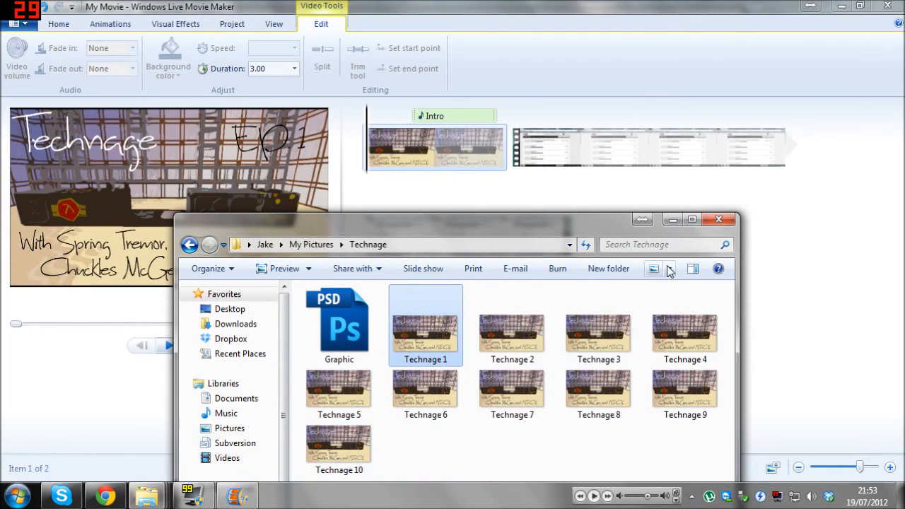
click(718, 219)
- Bring up the Tofdi Tuts folder window and examine the exported blah video's file details
mouse_move(146, 494)
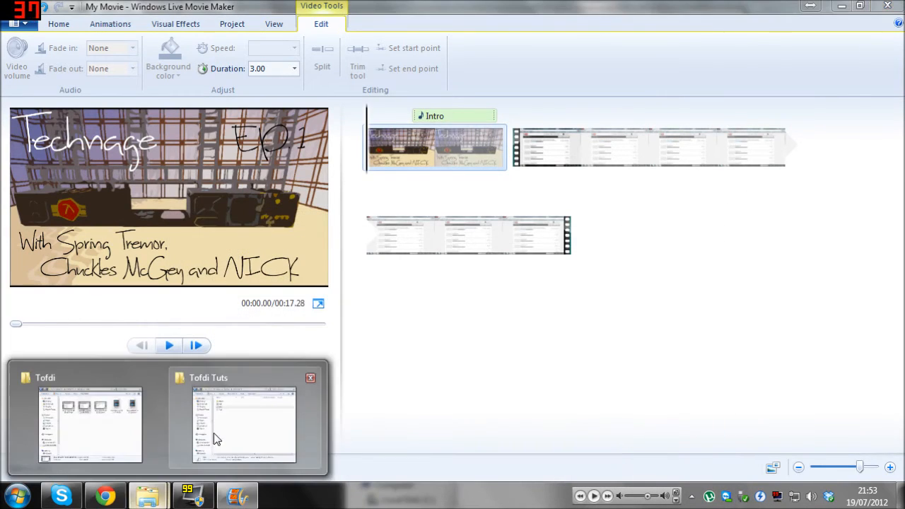
click(215, 433)
drag(610, 188, 464, 45)
click(405, 178)
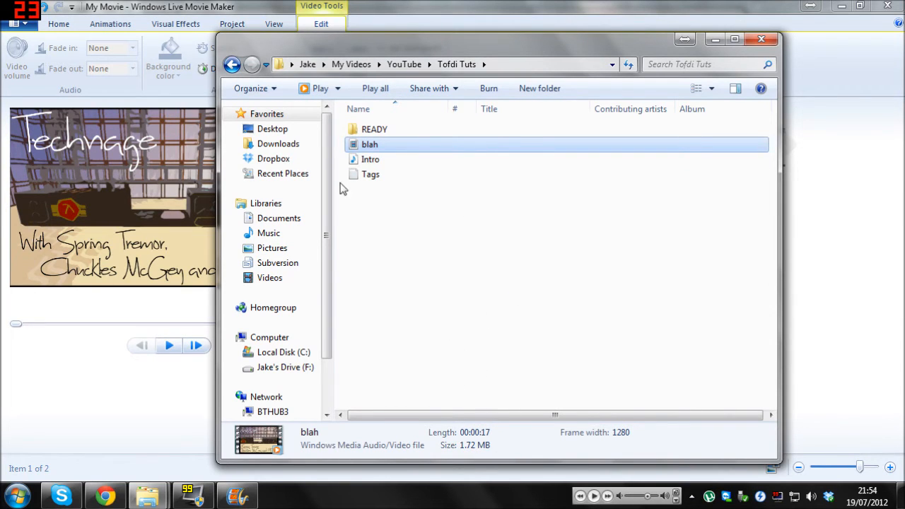
mouse_move(383, 50)
mouse_down()
mouse_move(561, 50)
mouse_move(379, 56)
mouse_up()
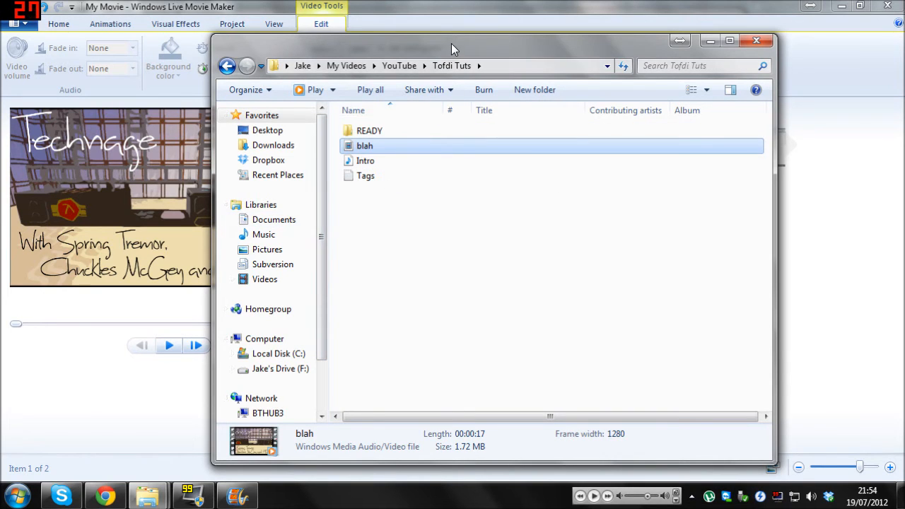
drag(592, 223, 456, 74)
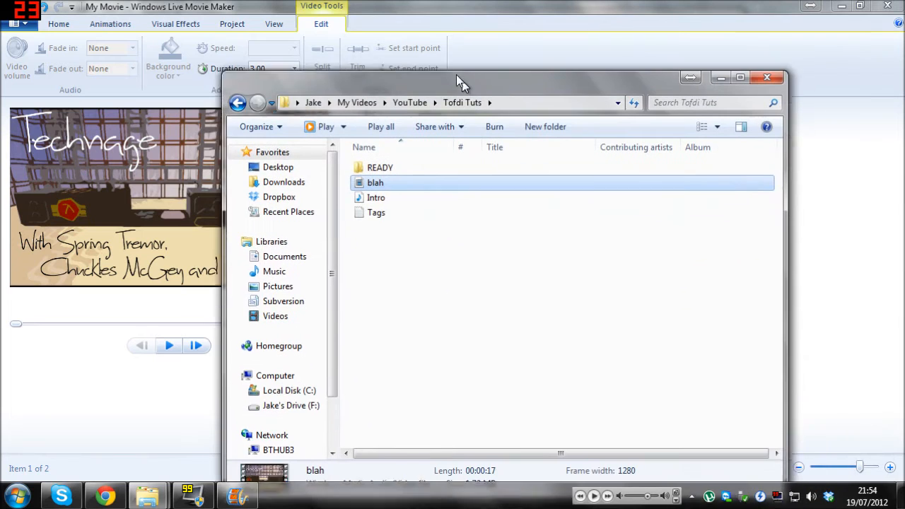
- Split the screen recording clip at 9.12 seconds in the movie timeline, and undo the split
click(714, 71)
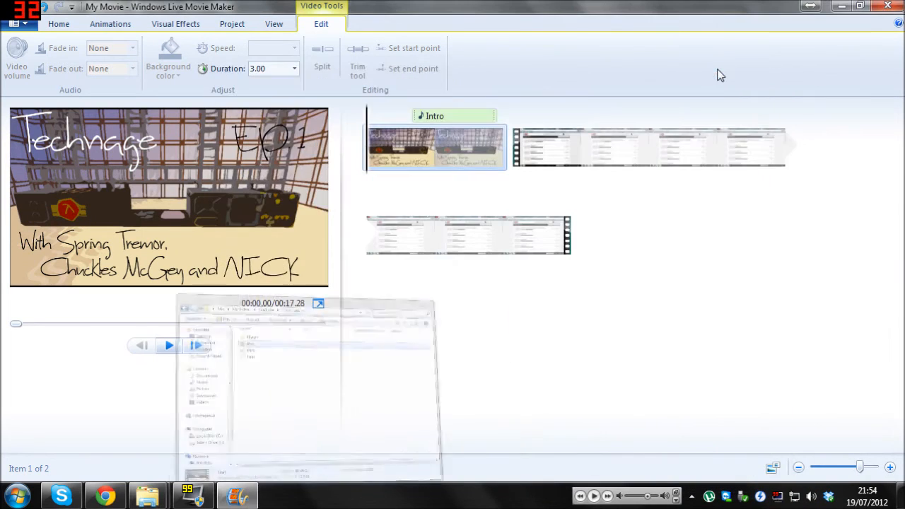
click(695, 141)
click(764, 164)
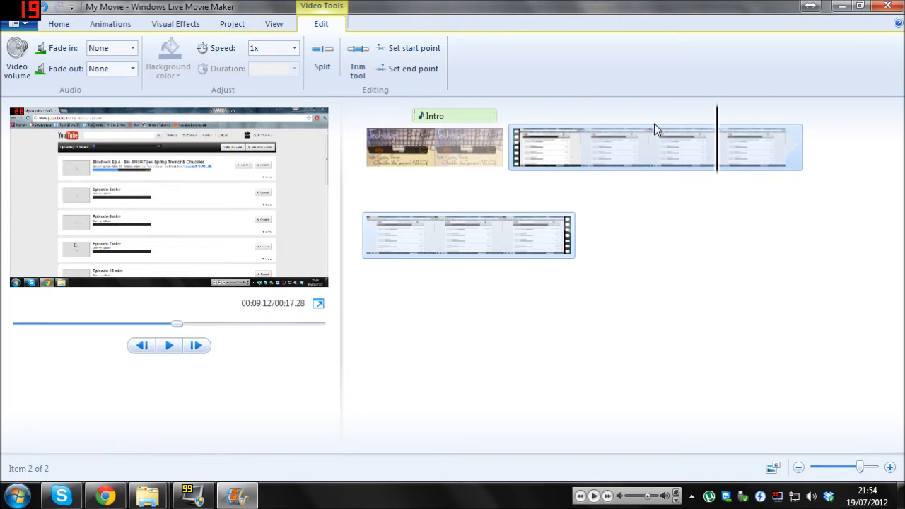
click(325, 61)
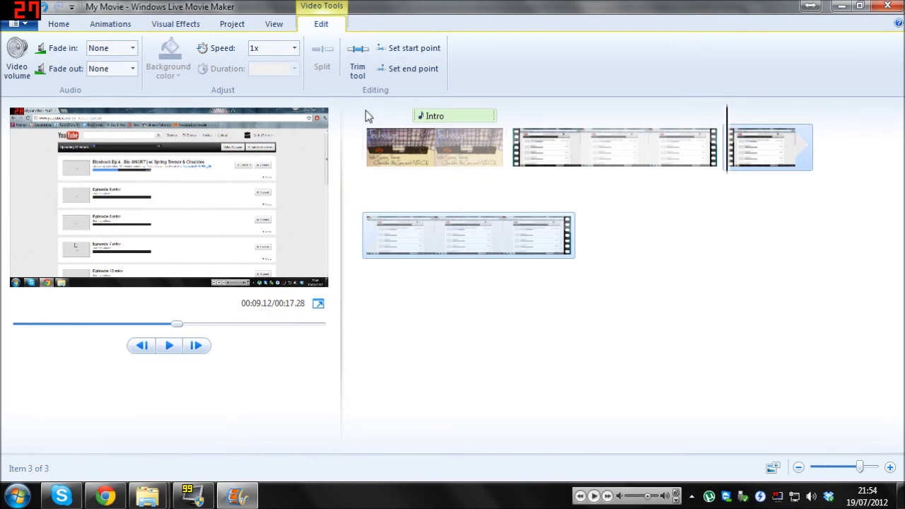
key(ctrl+z)
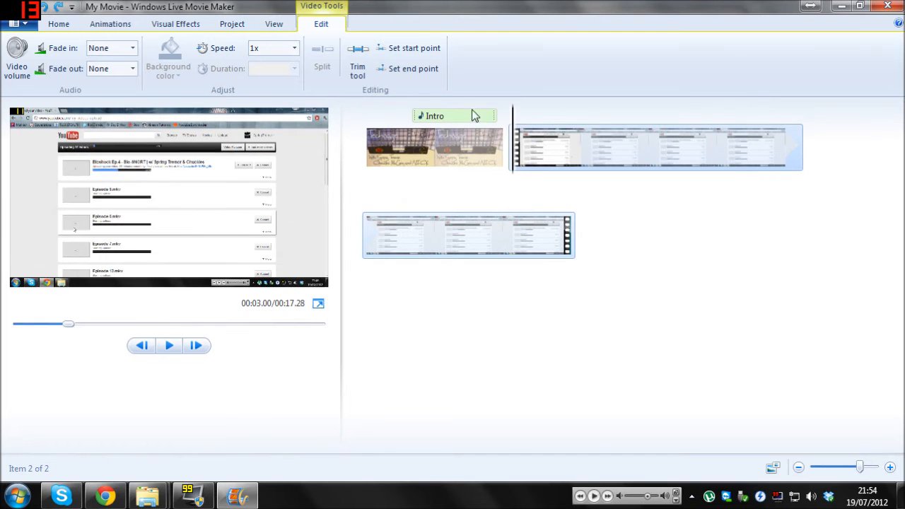
- Close Windows Live Movie Maker without saving the project and minimise the Tofdi recordings folder
click(887, 6)
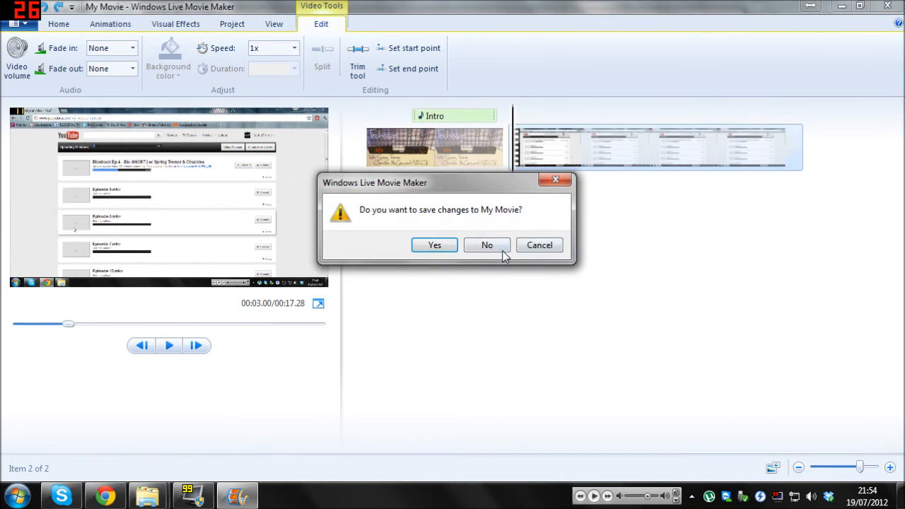
click(484, 244)
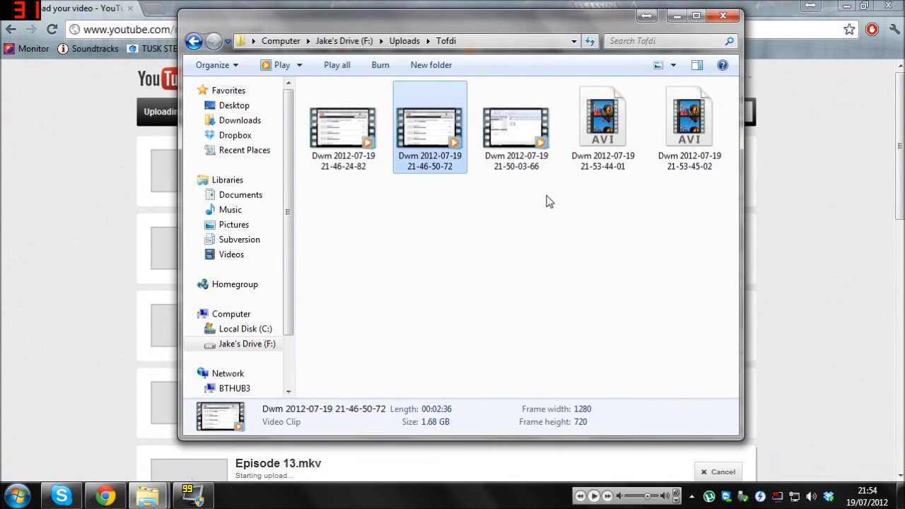
click(545, 202)
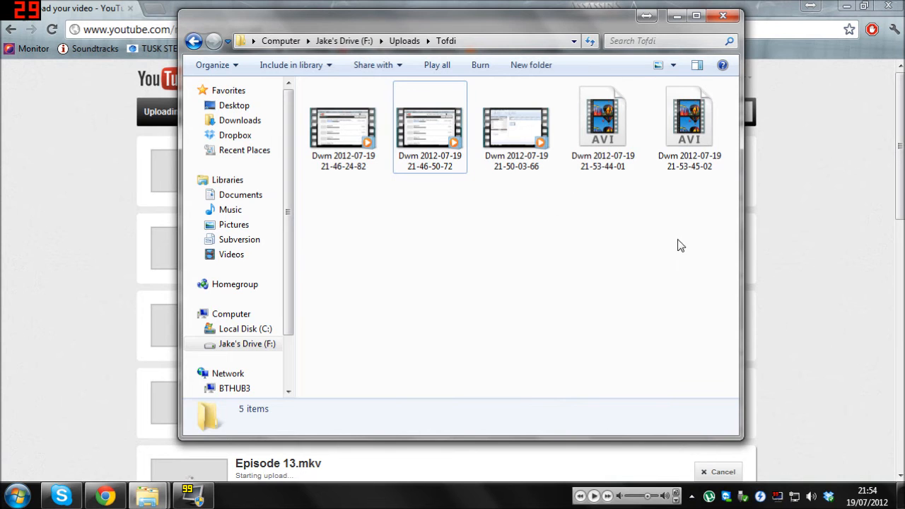
click(677, 16)
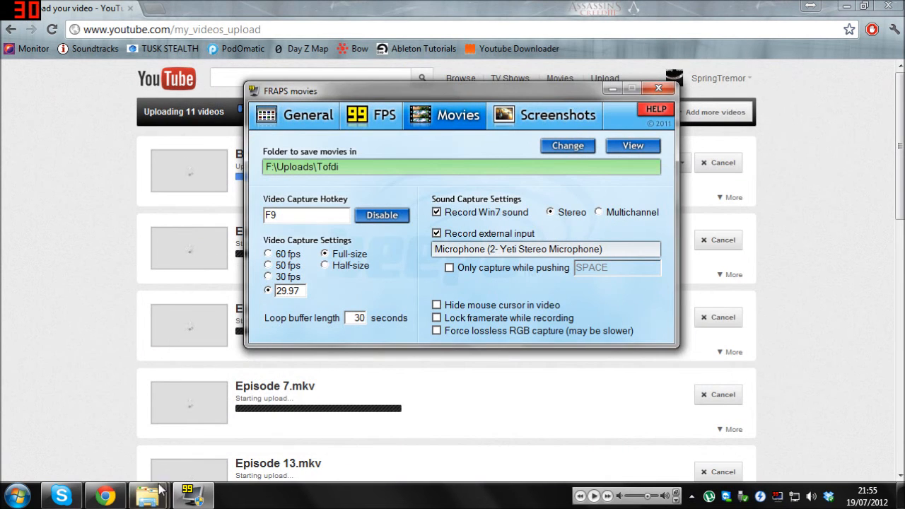
- Bring up the Tofdi Tuts folder window and examine the exported blah video's file details
mouse_move(161, 489)
click(233, 409)
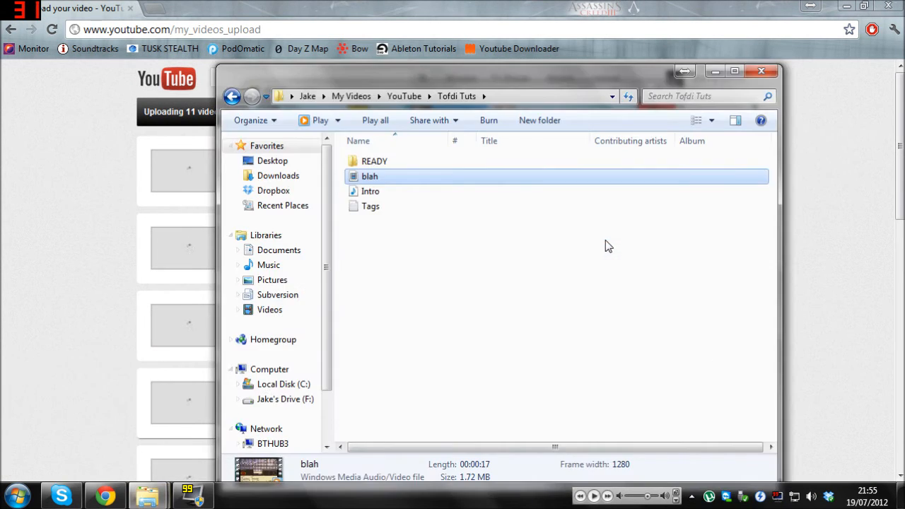
click(373, 173)
click(402, 246)
click(388, 173)
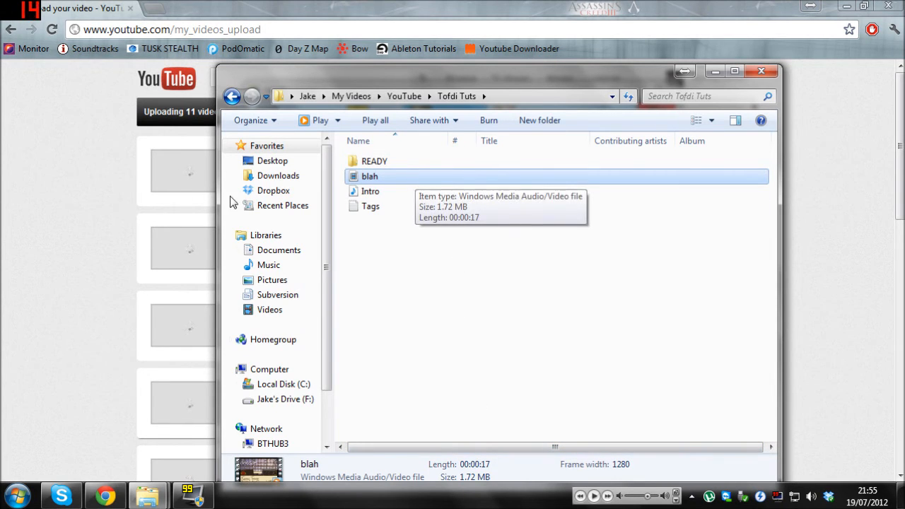
click(89, 202)
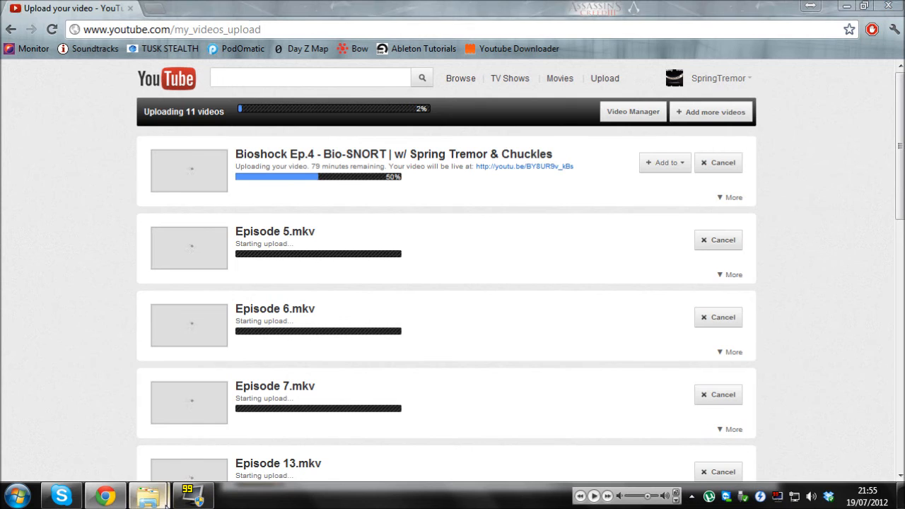
mouse_move(147, 495)
click(244, 417)
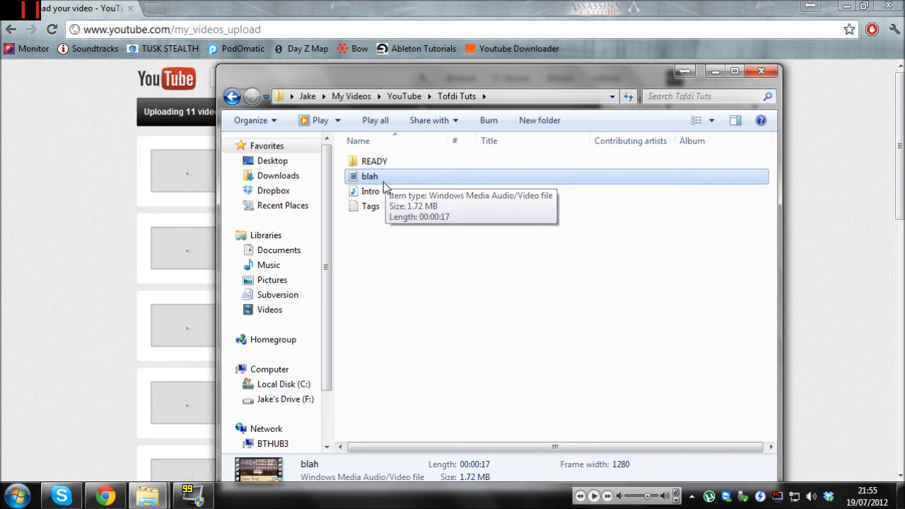
- Launch Freemake Video Converter and add the blah video from the Tofdi Tuts folder to its conversion list
key(F1)
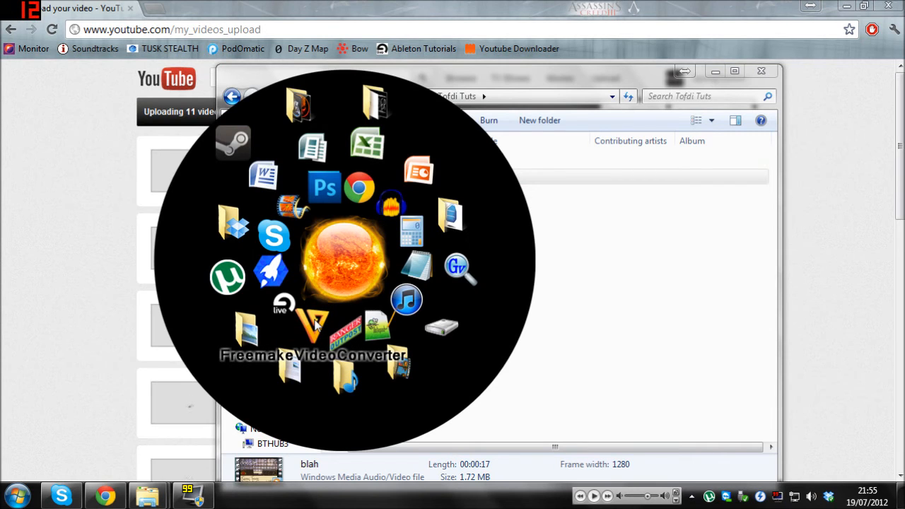
click(316, 324)
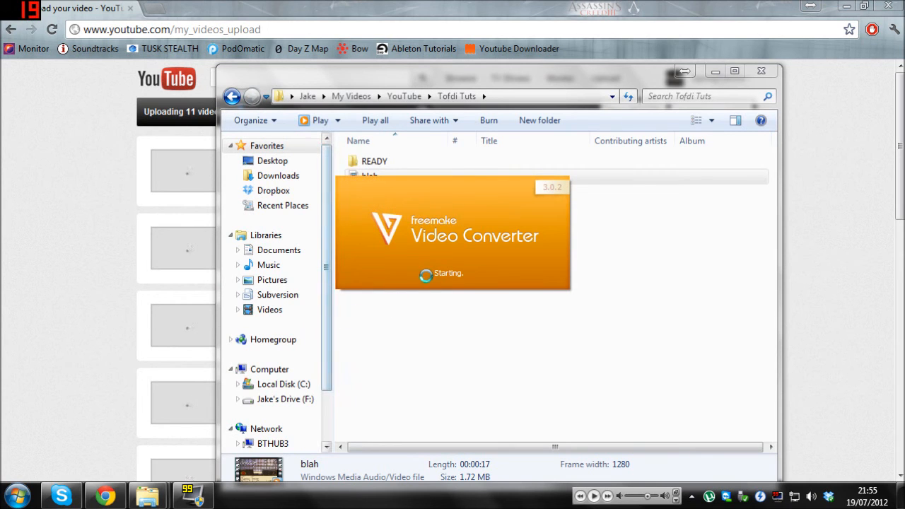
mouse_move(148, 499)
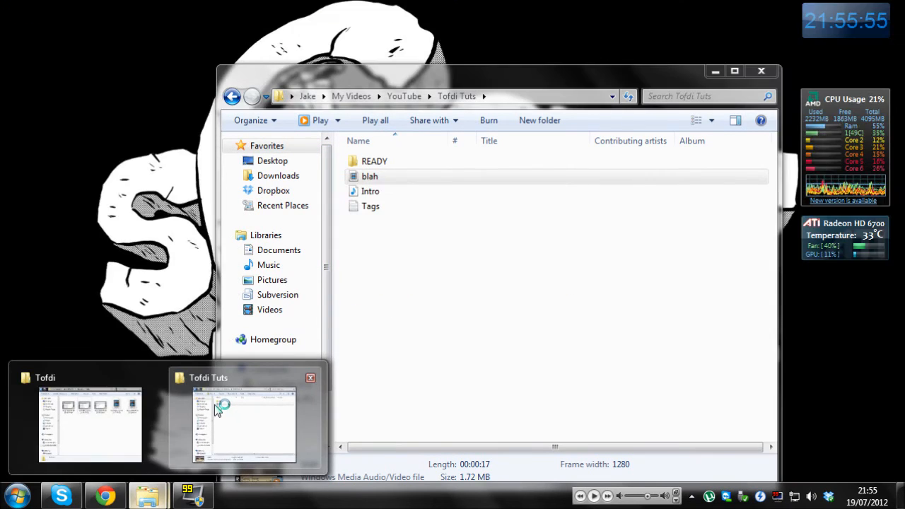
click(214, 404)
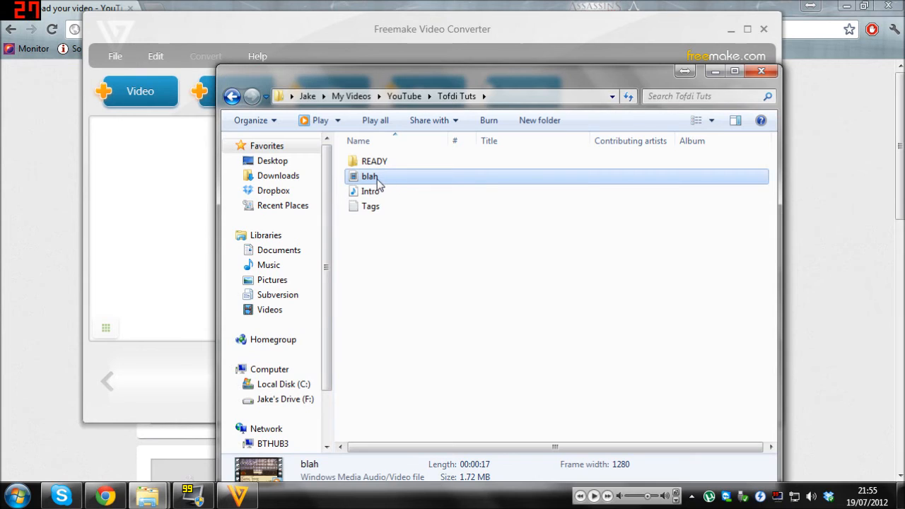
drag(375, 185, 167, 174)
click(422, 31)
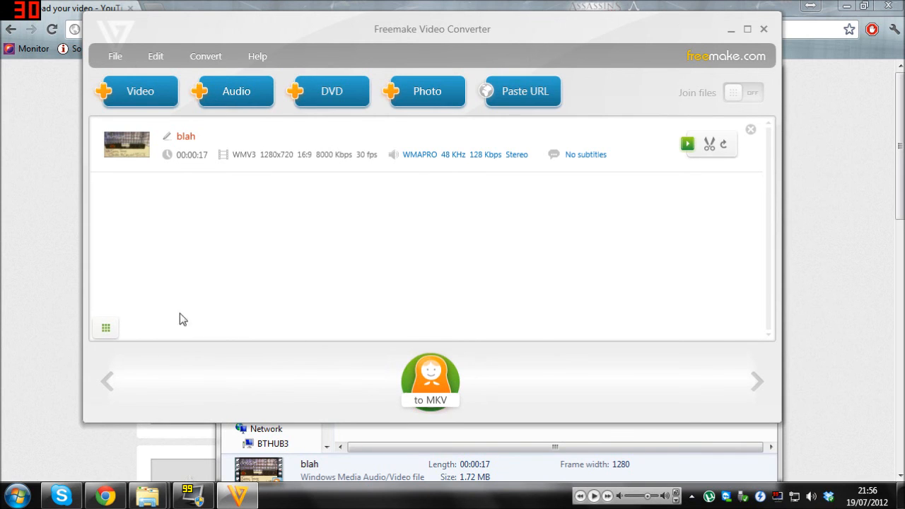
- Browse the full range of output formats through to YouTube, and return to the favourites-only view
click(104, 328)
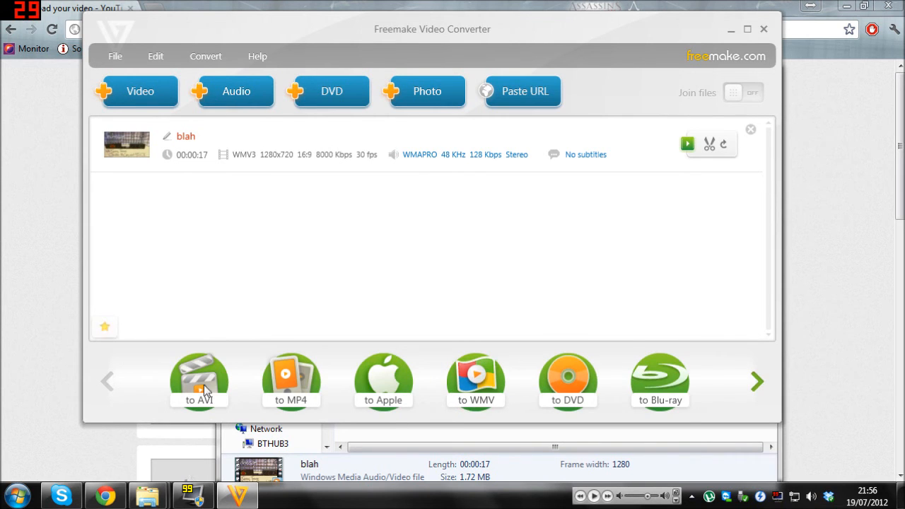
click(755, 382)
click(756, 382)
click(756, 382)
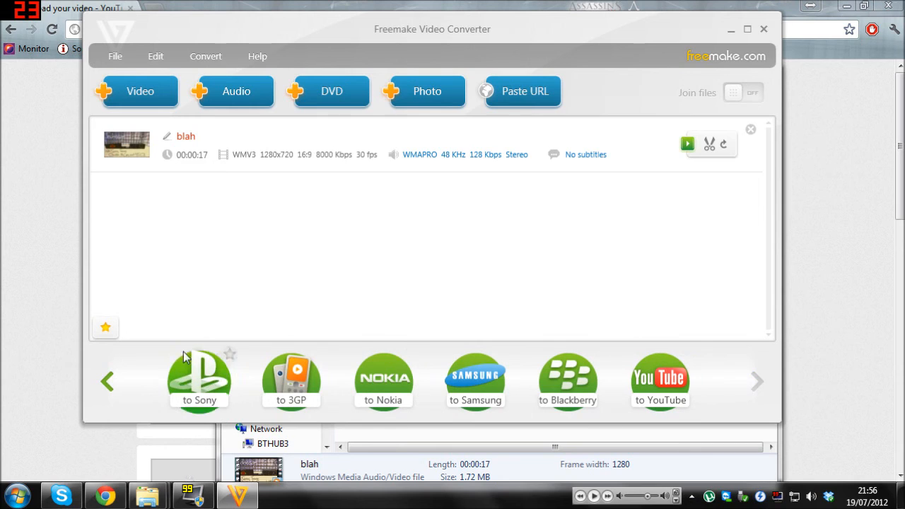
click(106, 329)
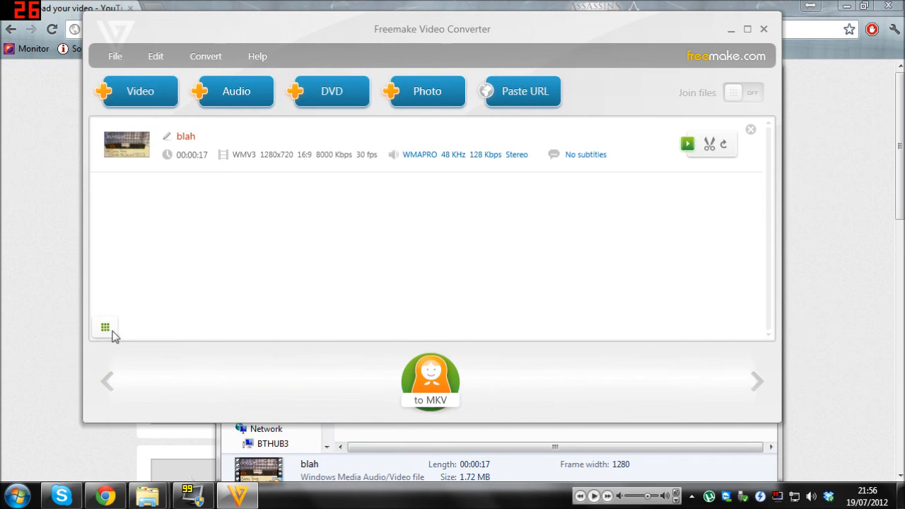
- Open the MKV output parameters for blah and copy the Tofdi Tuts folder's path from its Explorer window
click(437, 385)
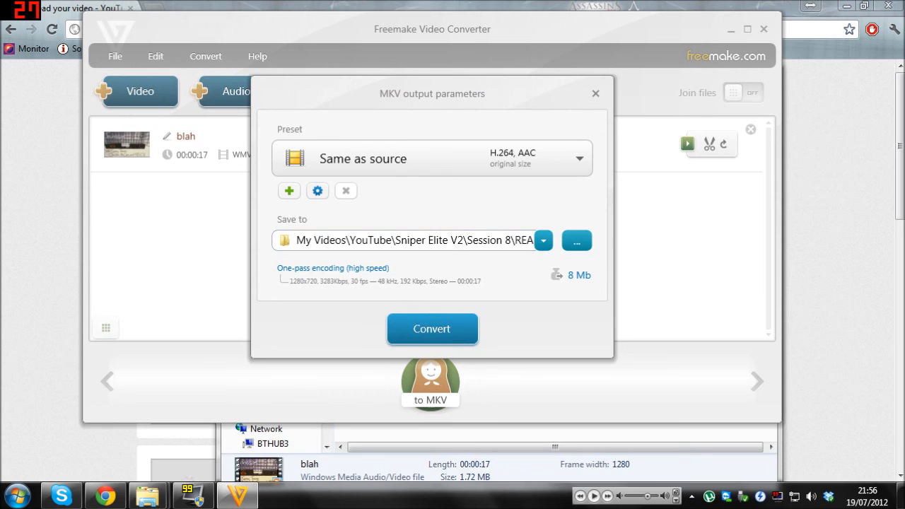
drag(506, 240, 441, 242)
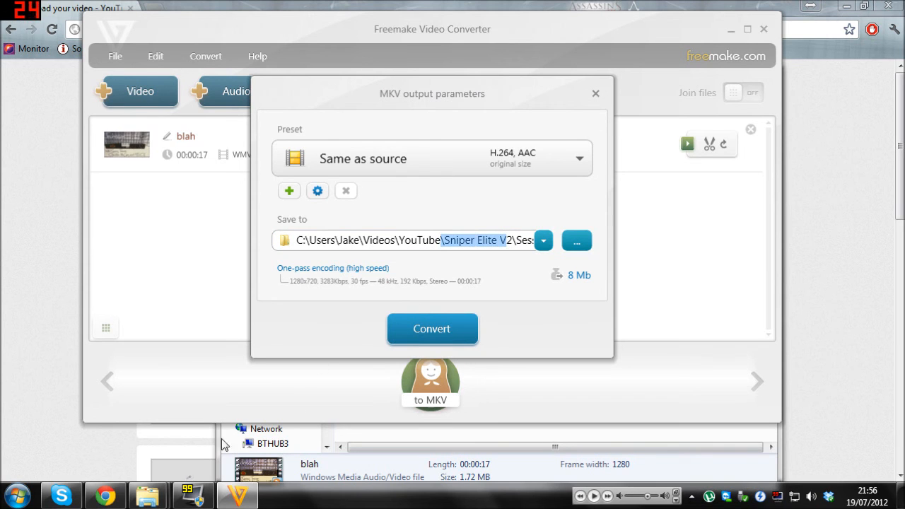
click(105, 495)
mouse_move(147, 495)
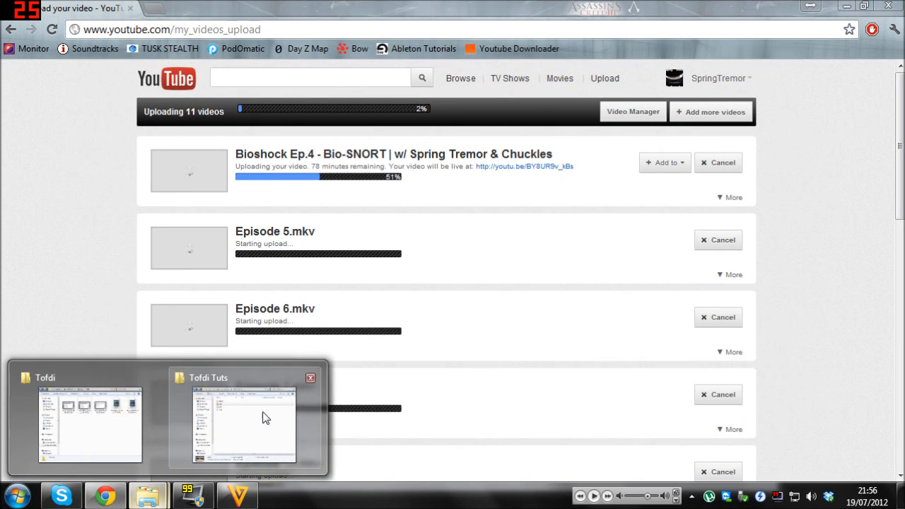
click(224, 413)
click(516, 97)
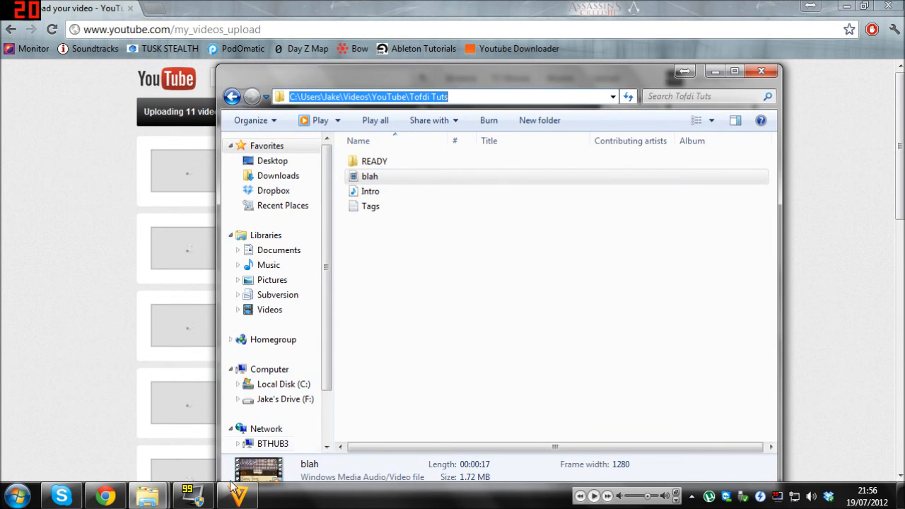
- Check the contents of the READY folder inside Tofdi Tuts, and return to Freemake's MKV output parameters
double_click(384, 160)
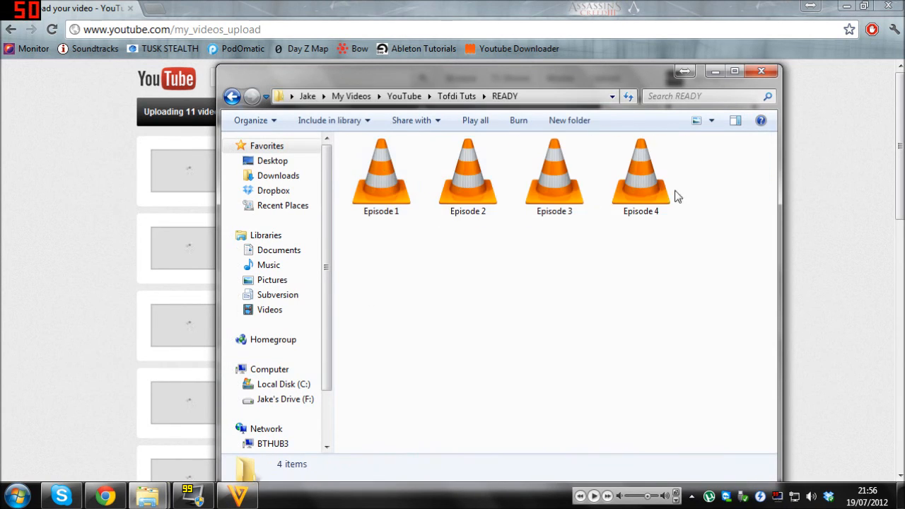
click(232, 96)
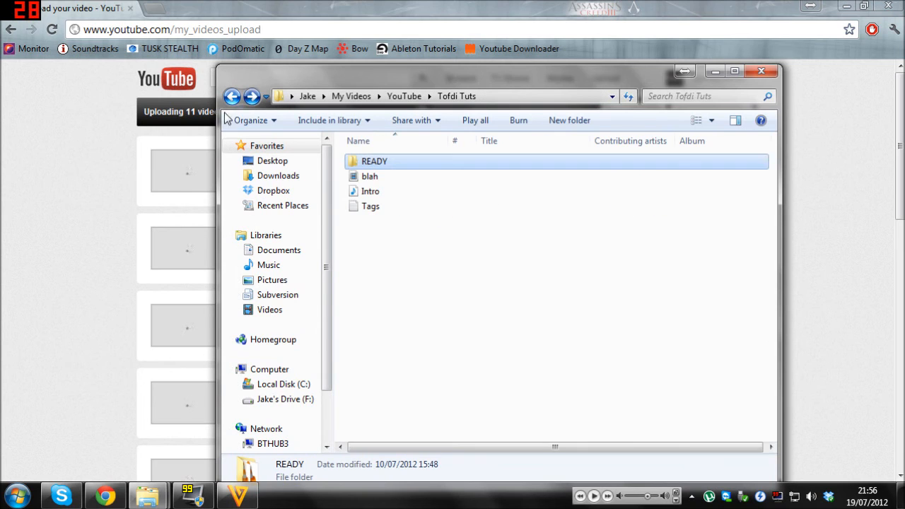
click(239, 499)
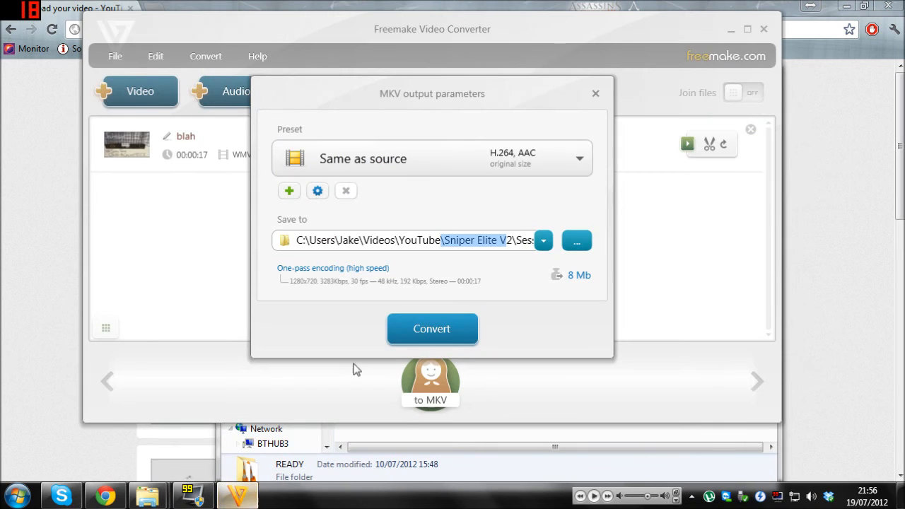
- Replace the leading part of the MKV save path with the Tofdi Tuts folder path and convert the video
click(515, 240)
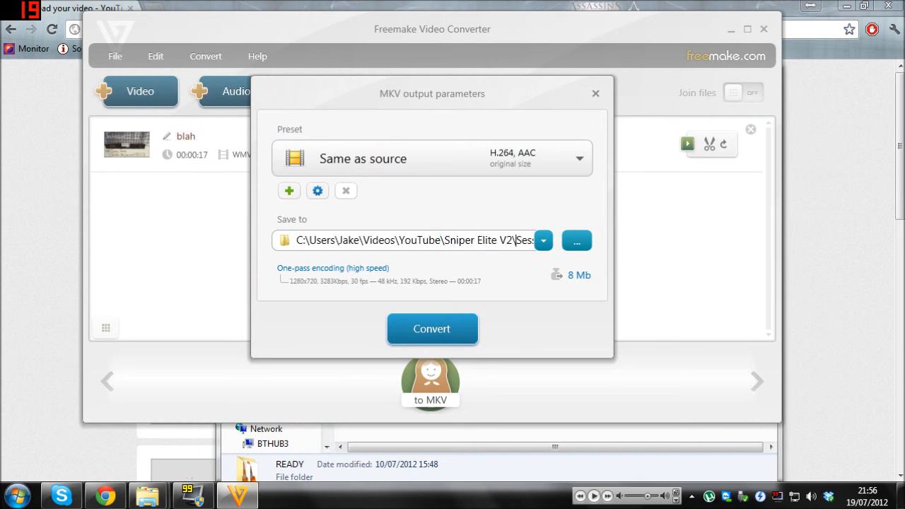
key(shift+End)
click(487, 240)
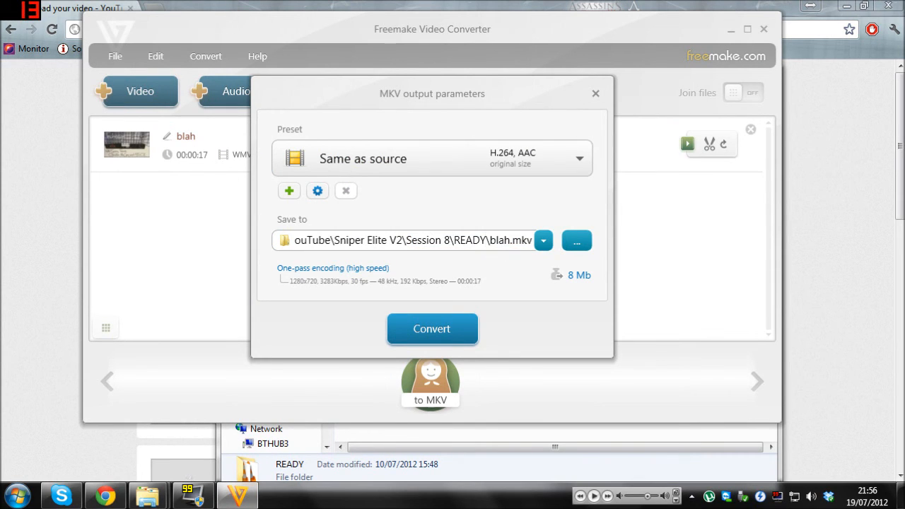
drag(449, 240, 191, 246)
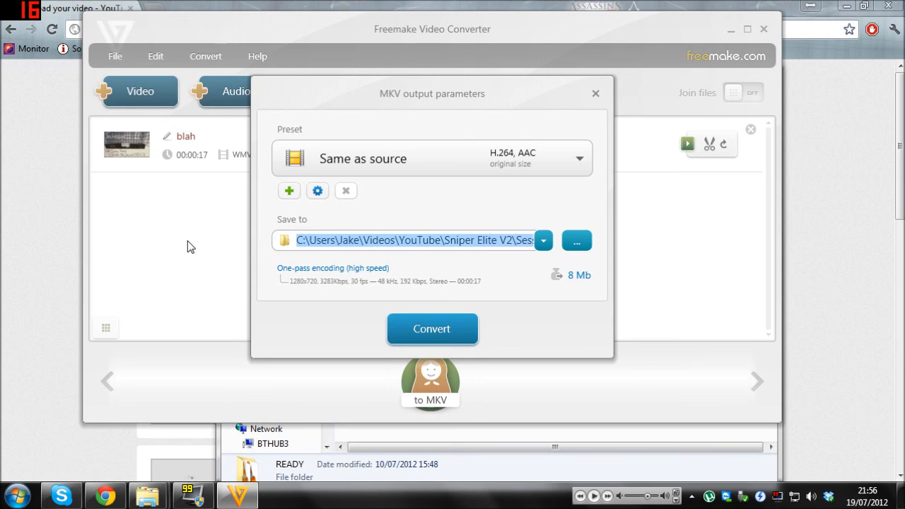
text(C:\Users\Jake\Videos\YouTube\Tofdi Tuts\)
click(448, 322)
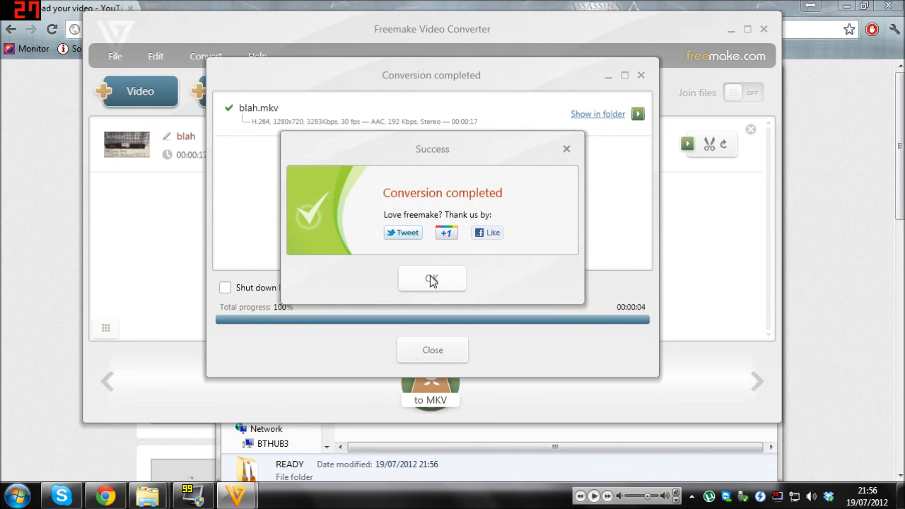
- Dismiss the conversion completion windows and remove the blah video from the conversion list
click(430, 276)
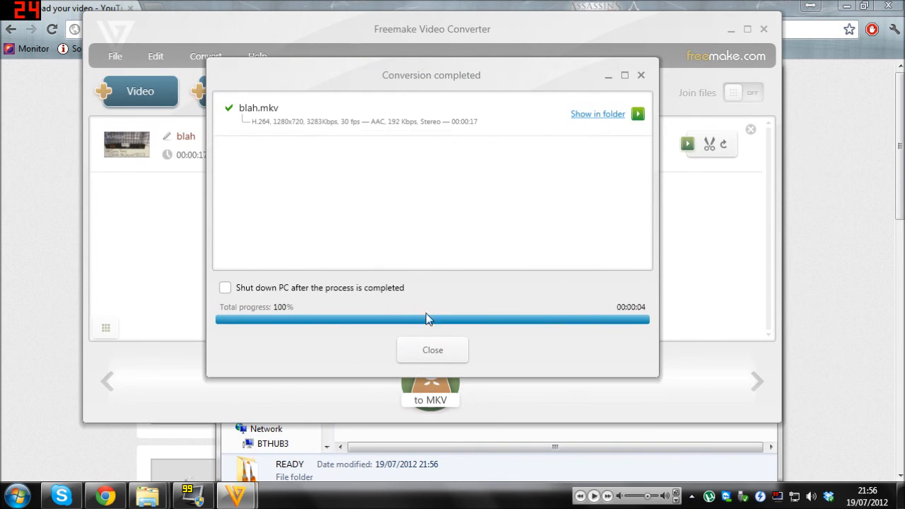
click(432, 349)
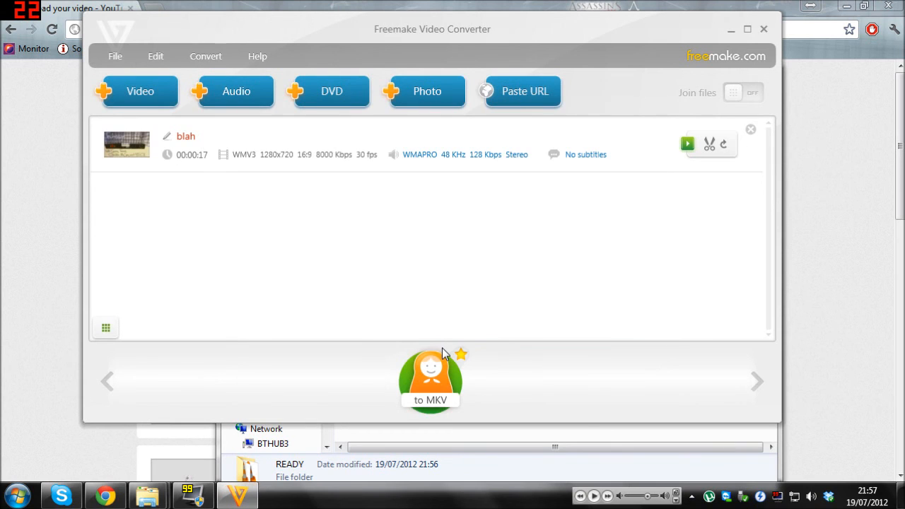
click(750, 130)
- Open the READY folder inside Tofdi Tuts in Explorer and select the converted blah MKV file to check its details
mouse_move(147, 495)
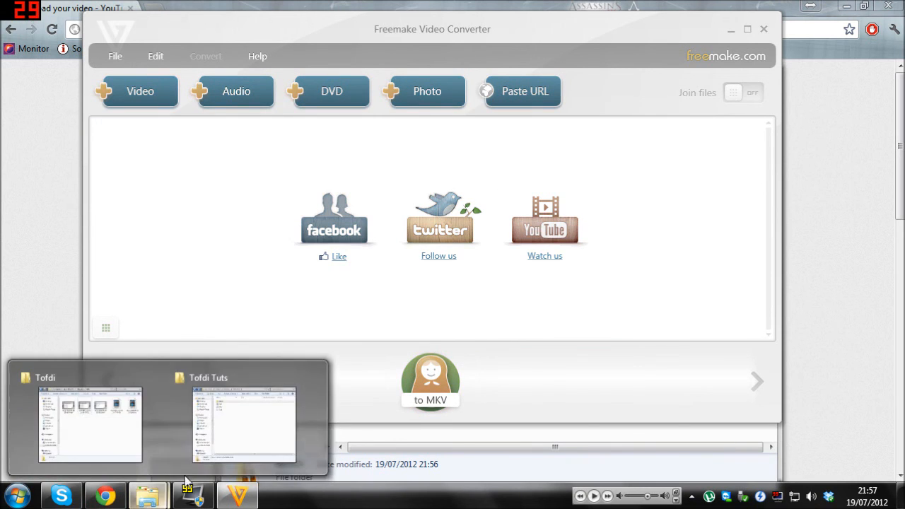
click(227, 411)
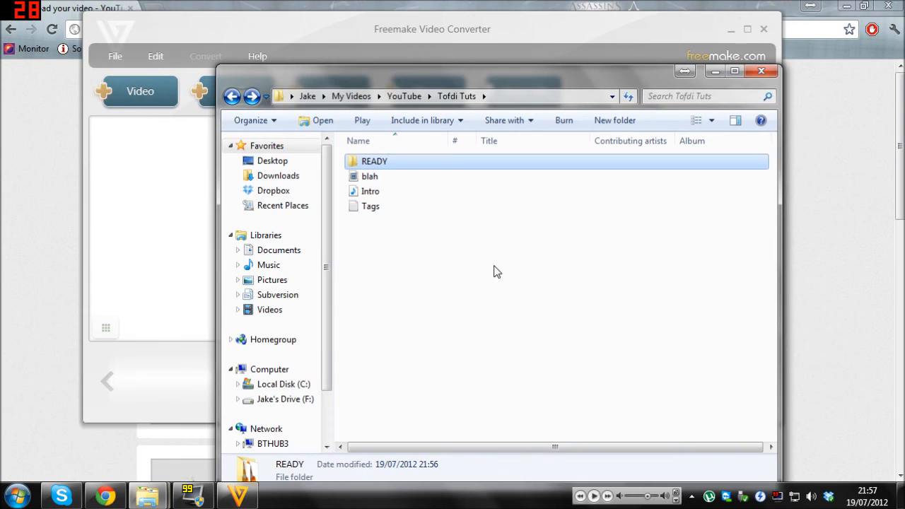
double_click(407, 168)
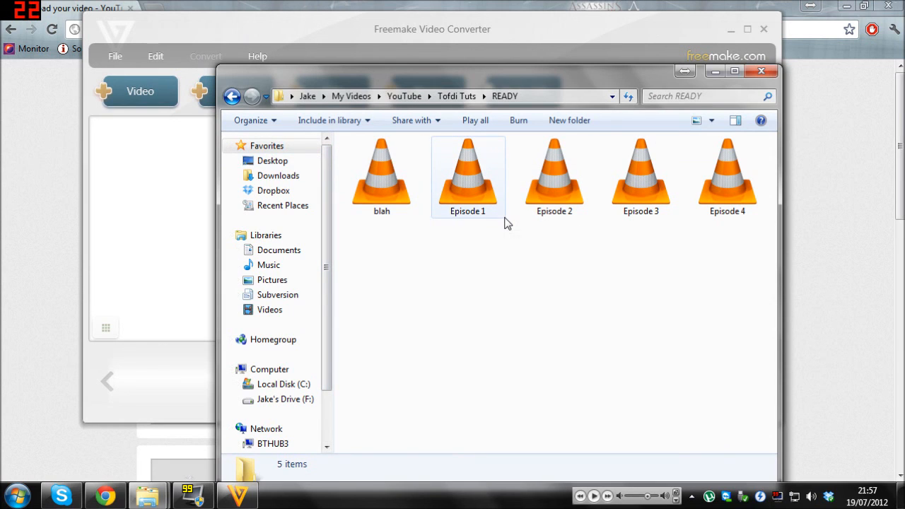
mouse_move(505, 223)
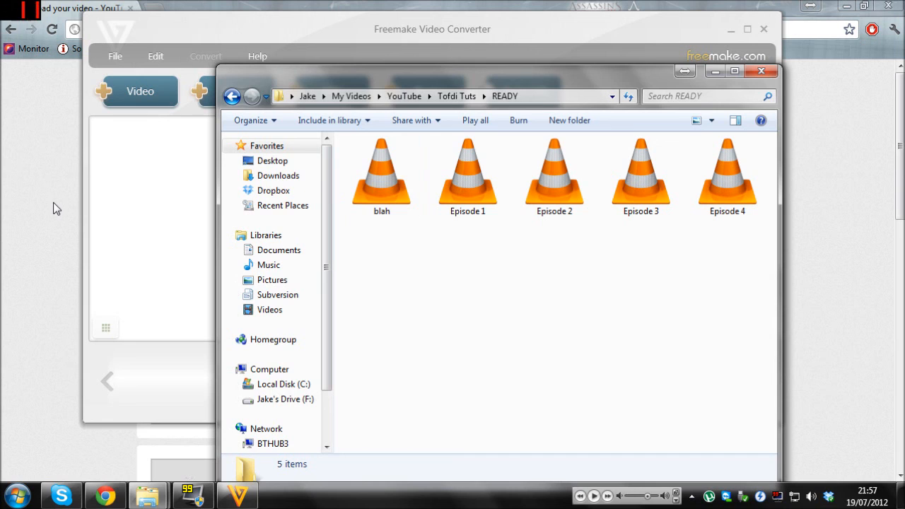
click(381, 195)
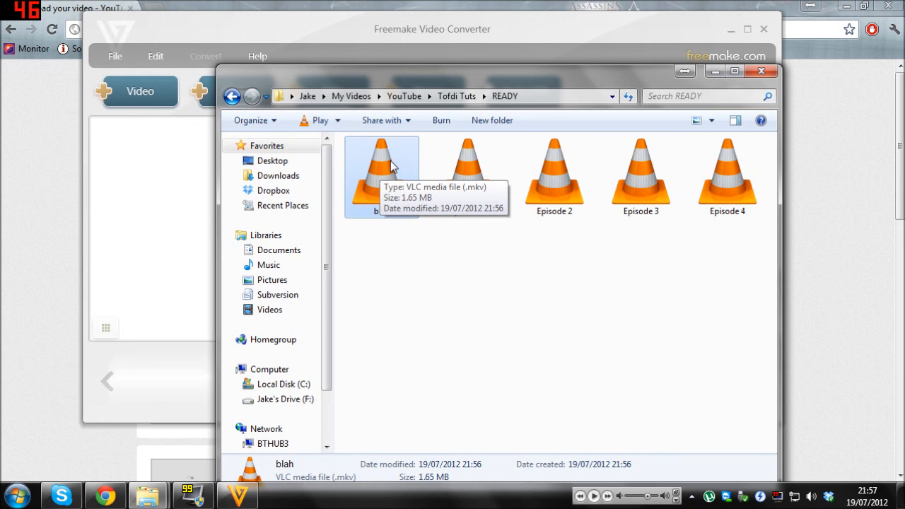
- Switch to the YouTube upload page in Chrome and review the queue of uploading episode videos and their progress
click(77, 313)
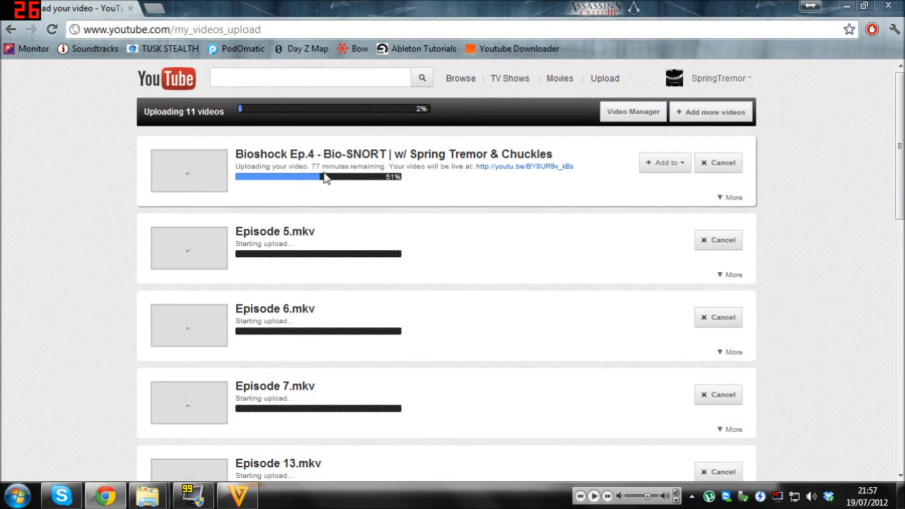
scroll(325, 177, down, 5)
scroll(295, 340, down, 5)
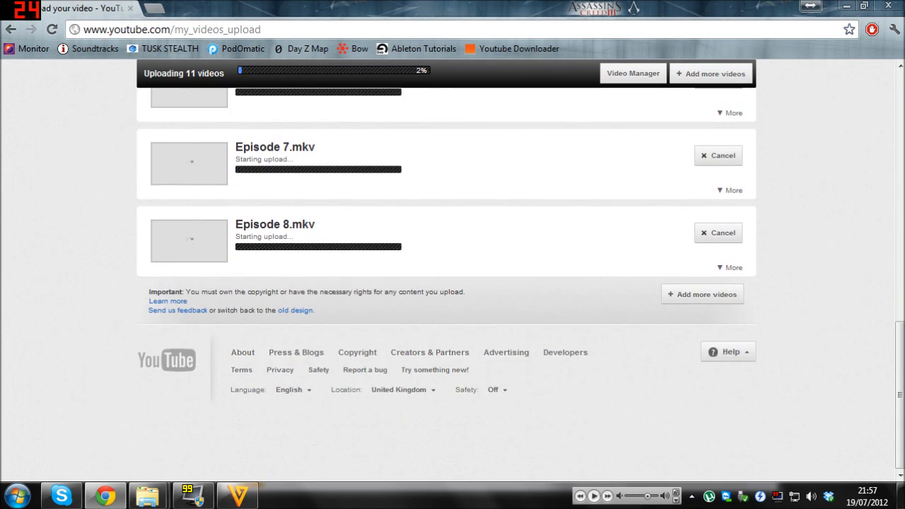
scroll(394, 292, up, 10)
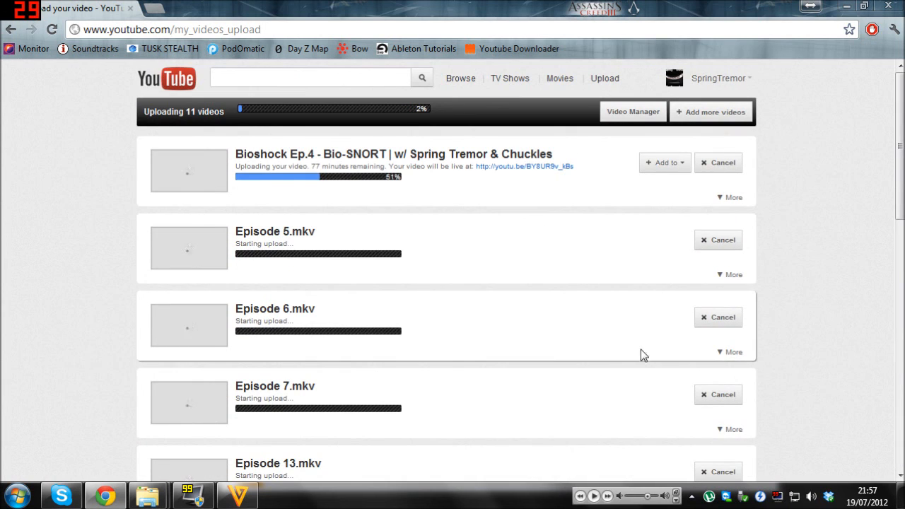
scroll(641, 348, down, 5)
scroll(641, 343, down, 5)
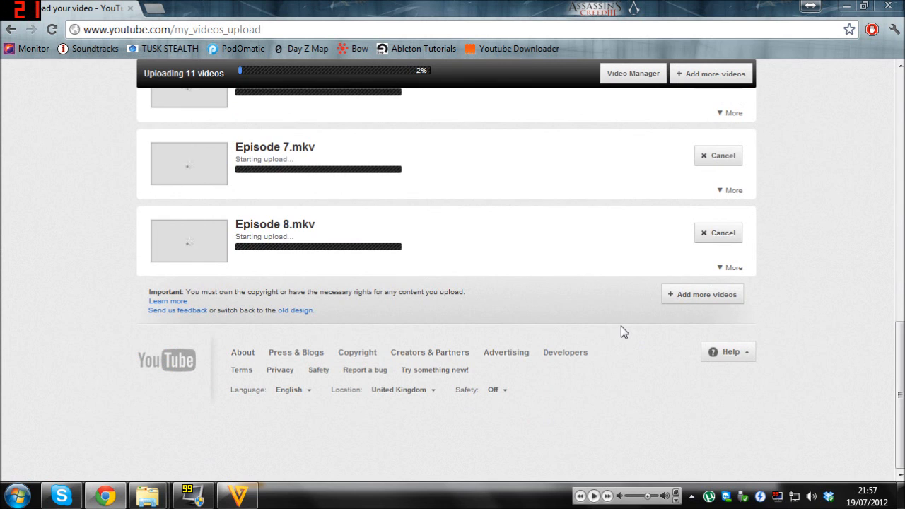
scroll(602, 323, up, 10)
scroll(446, 273, down, 5)
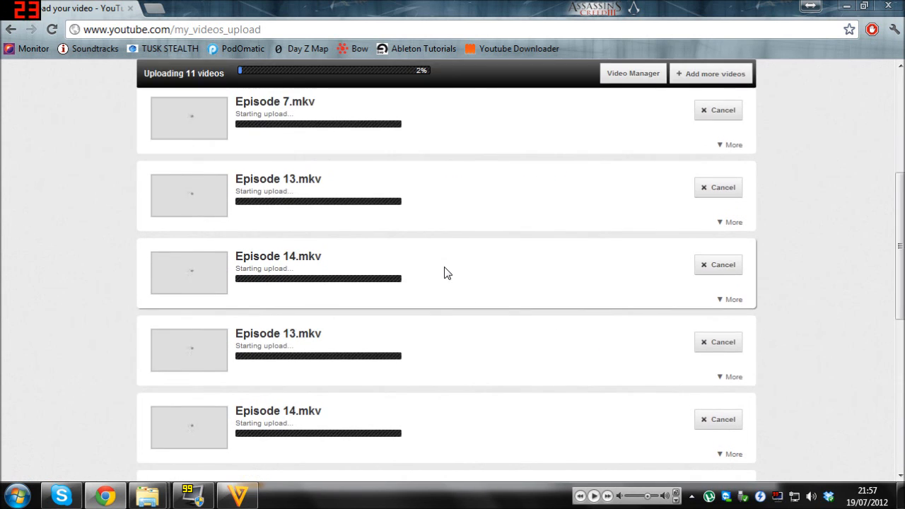
scroll(446, 273, up, 5)
- Bring Freemake Video Converter back to the front and close it
click(244, 489)
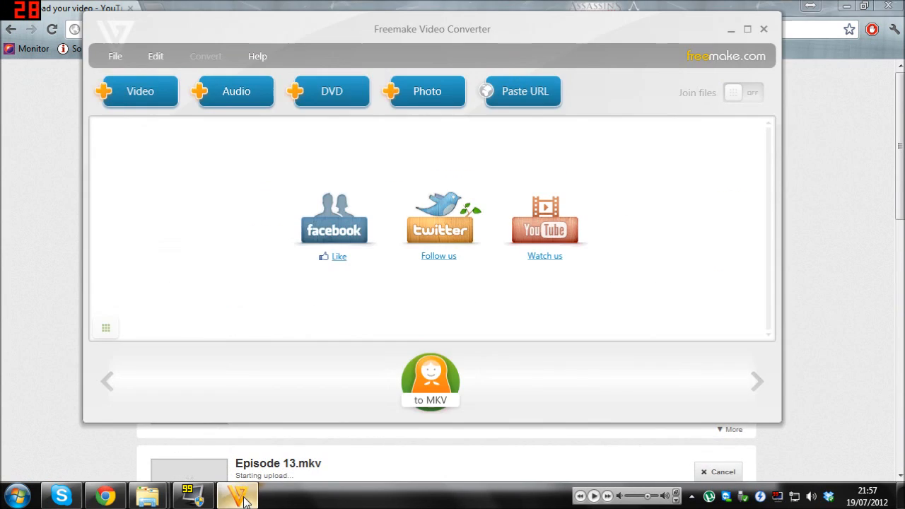
click(764, 29)
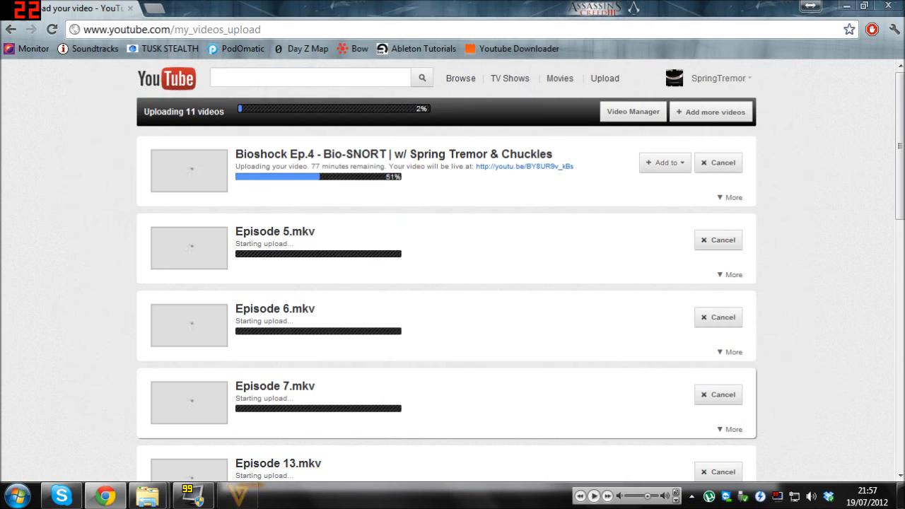